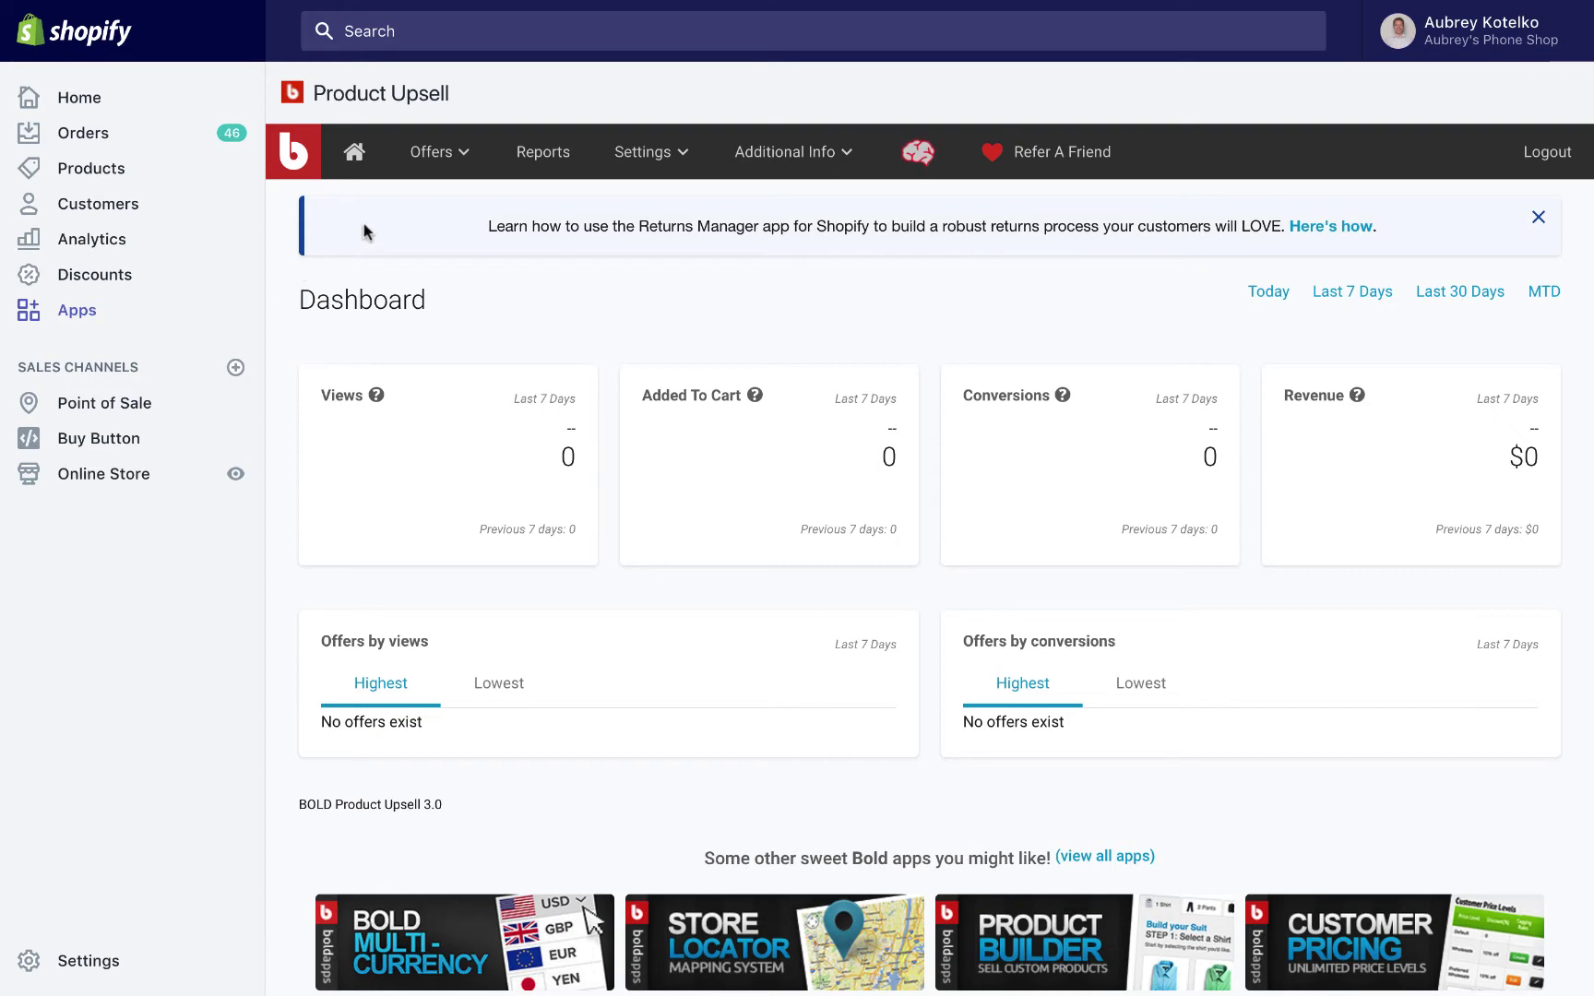
# Show the Offers dropdown from the Product Upsell dashboard's top navigation
pyautogui.moveTo(416, 165)
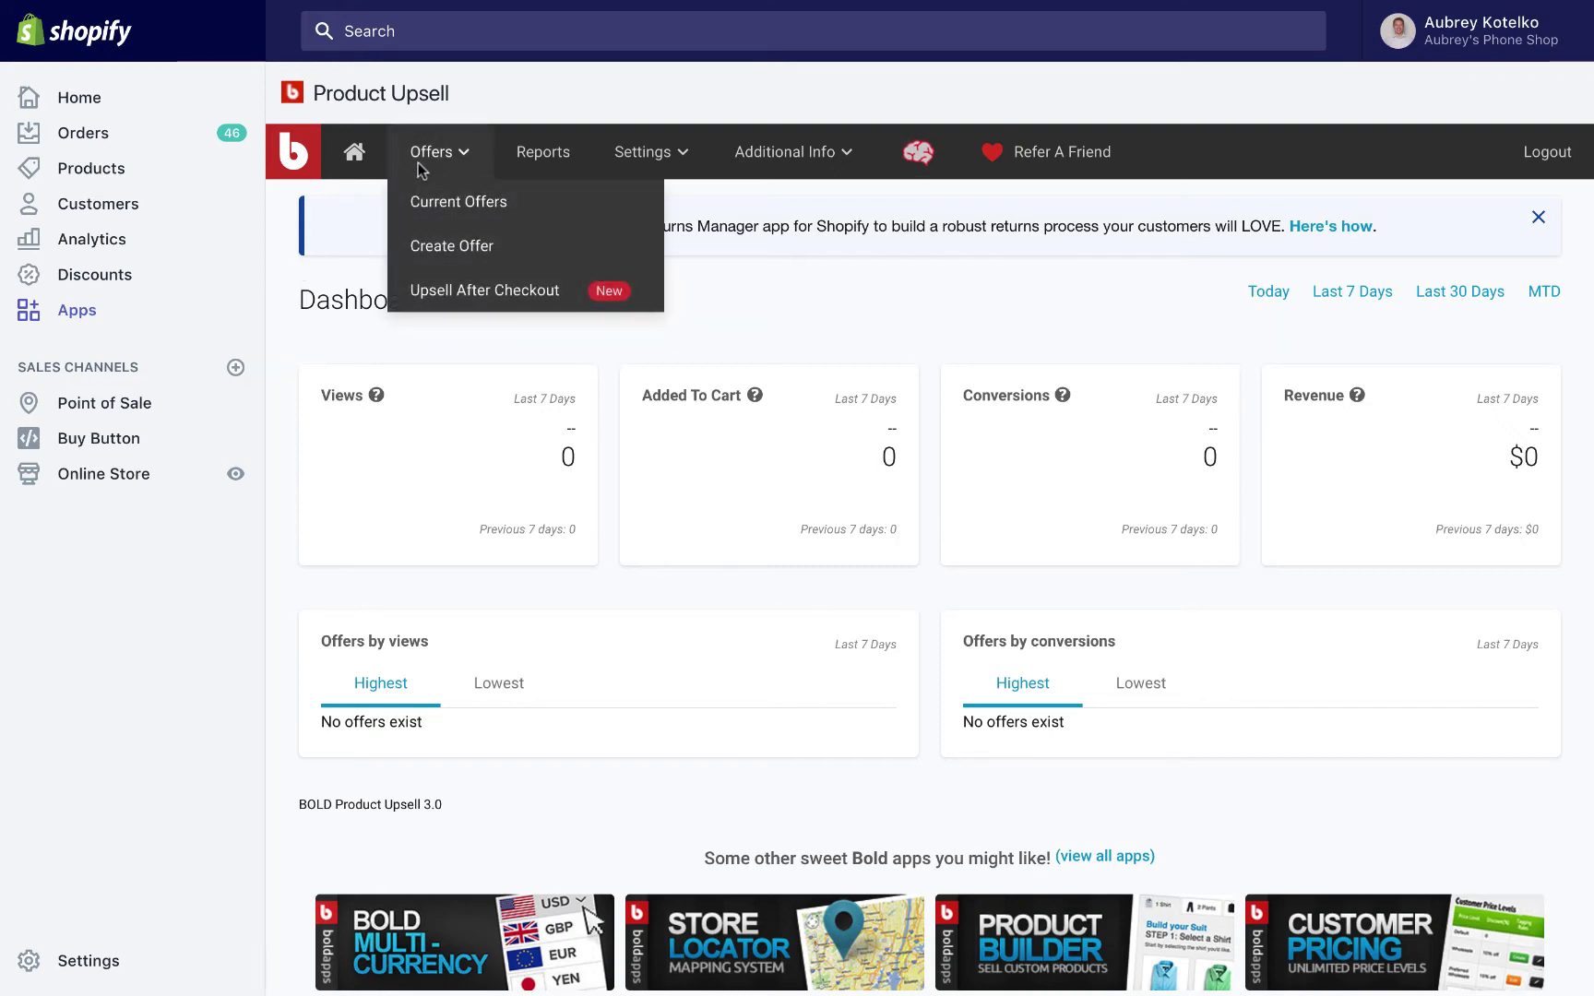
# Create a new cross-sell offer named 'Super fidget cube offer'
pyautogui.click(443, 242)
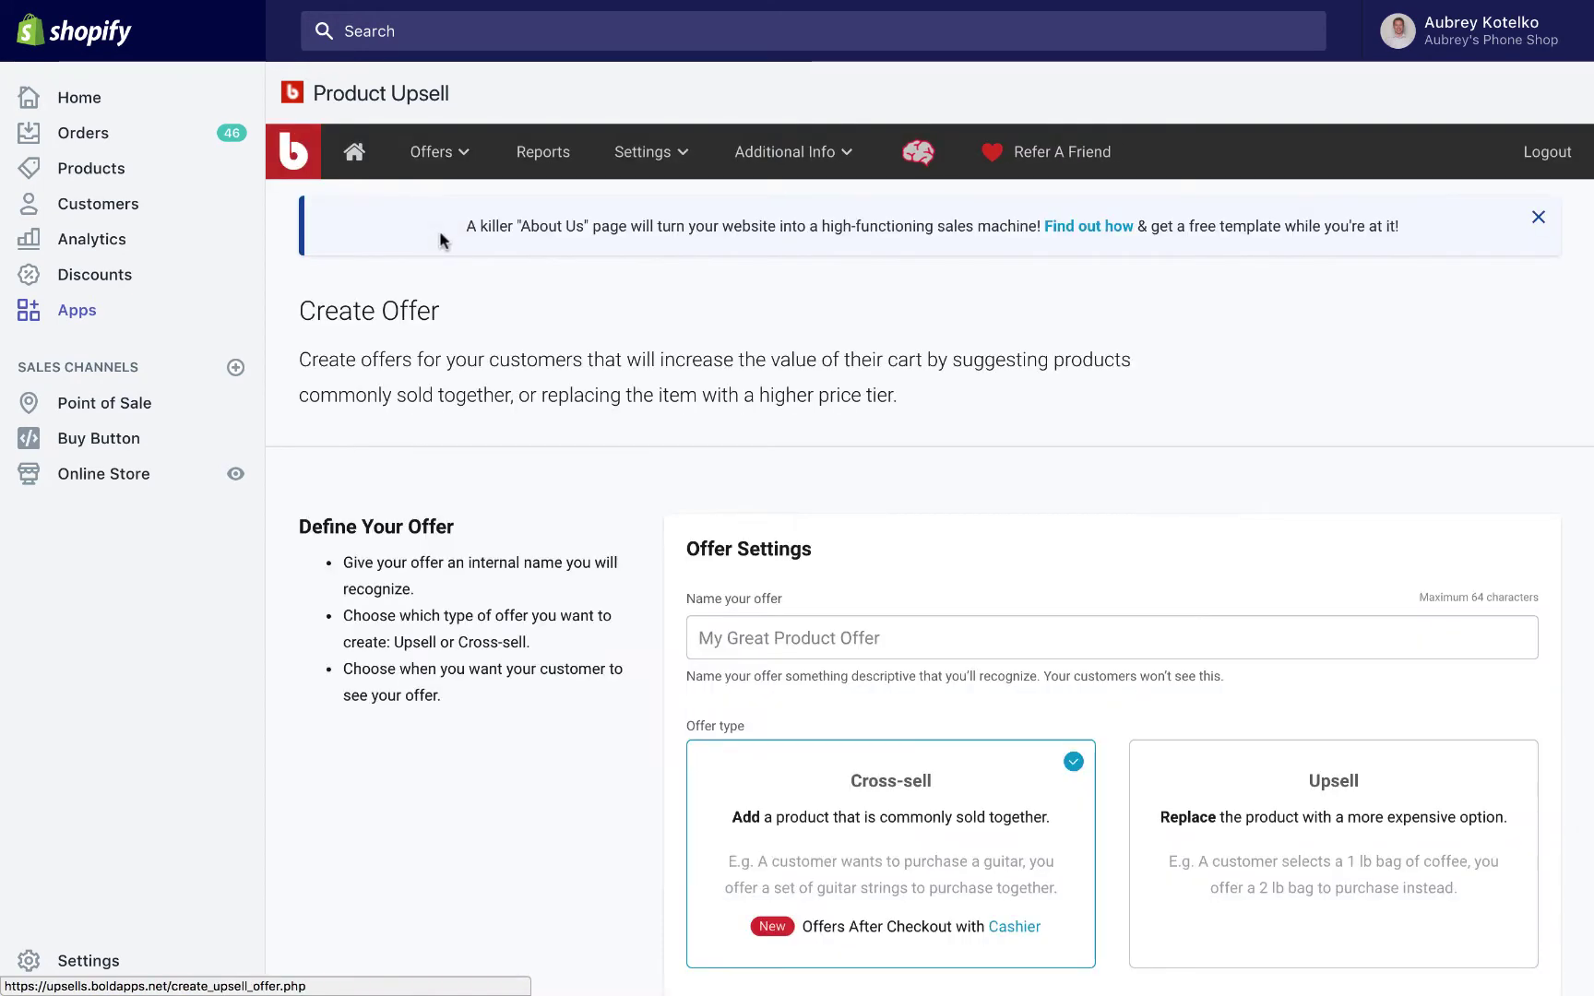
pyautogui.scroll(-2, 591, 521)
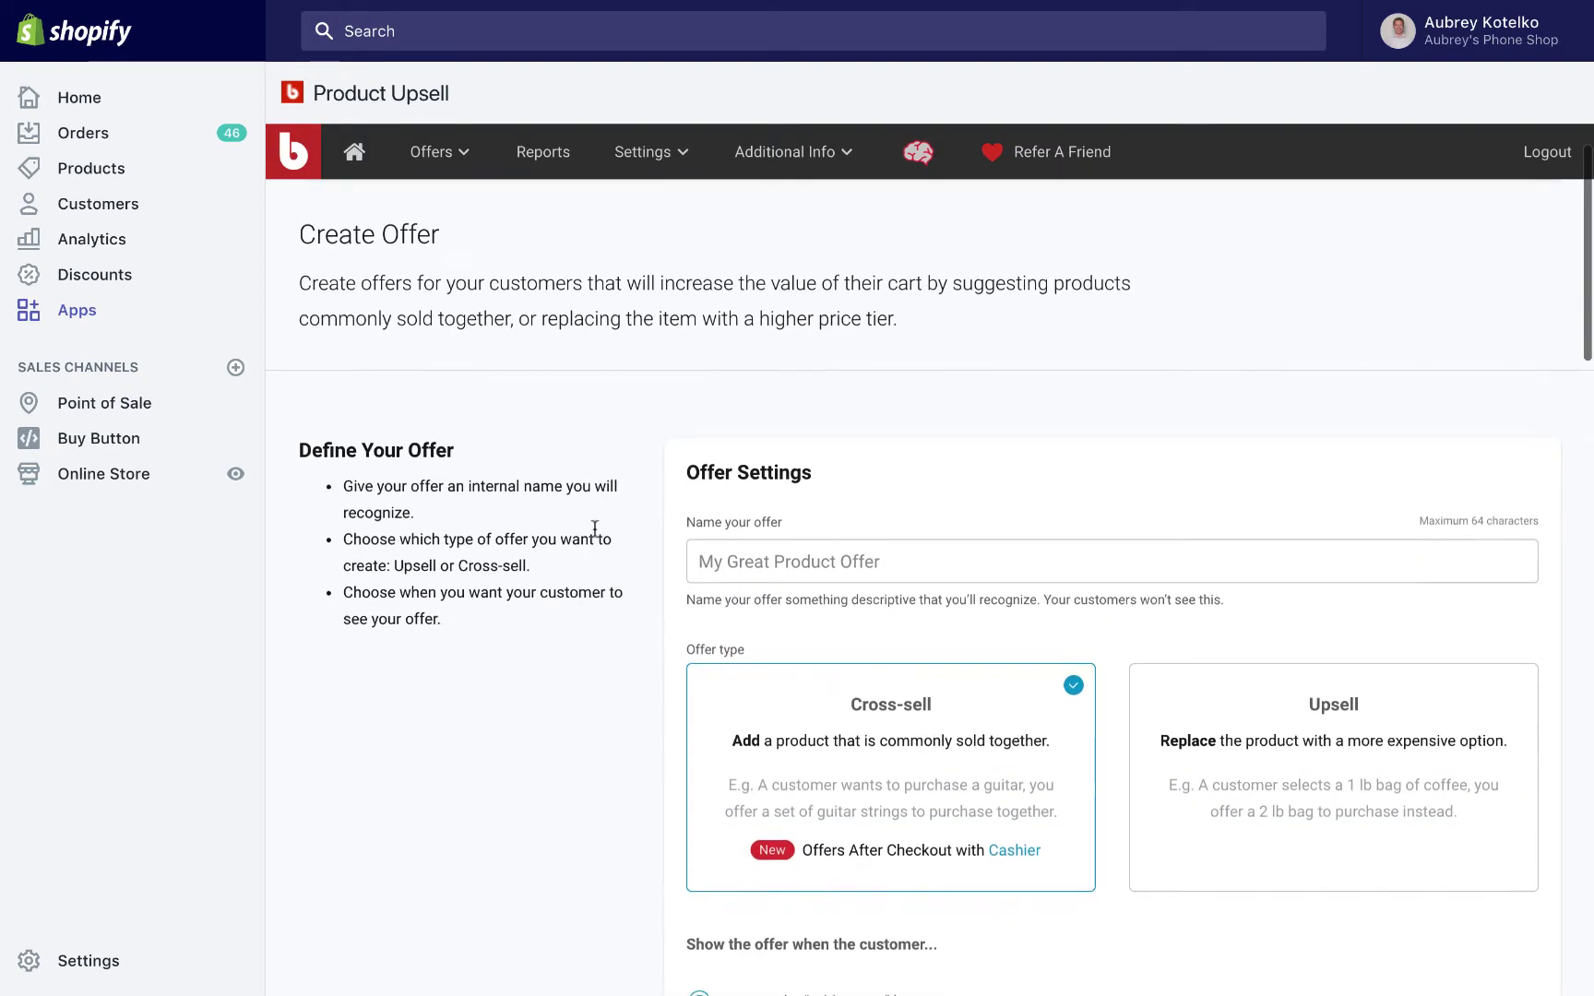
pyautogui.click(715, 566)
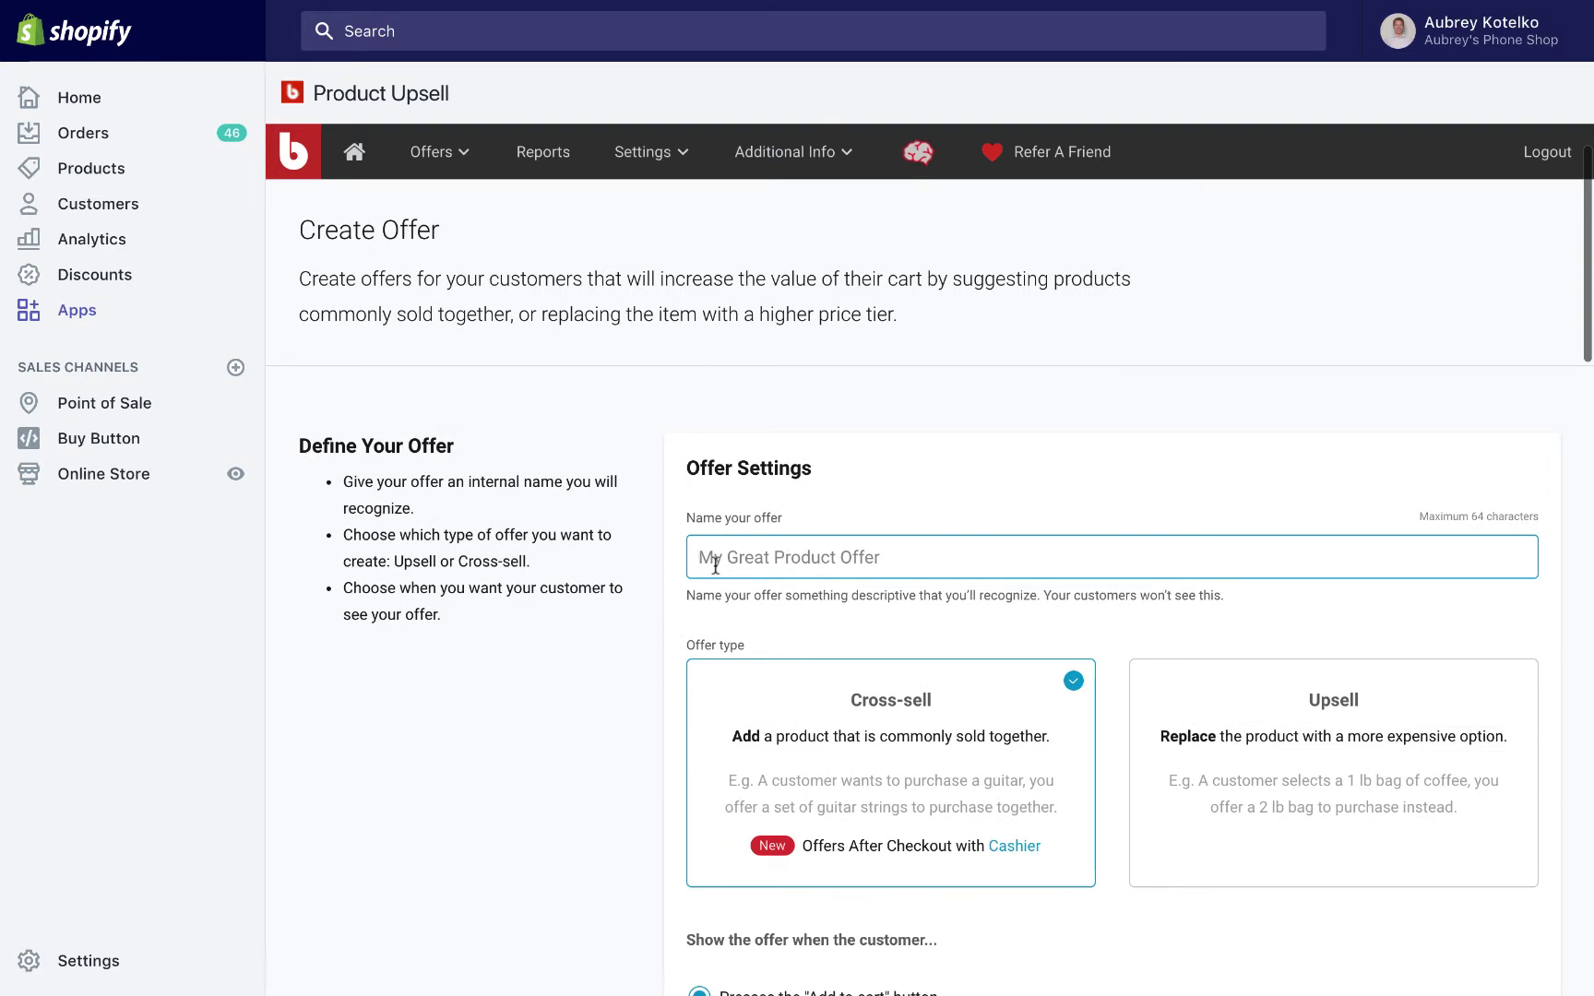
pyautogui.write('Super fidget cu')
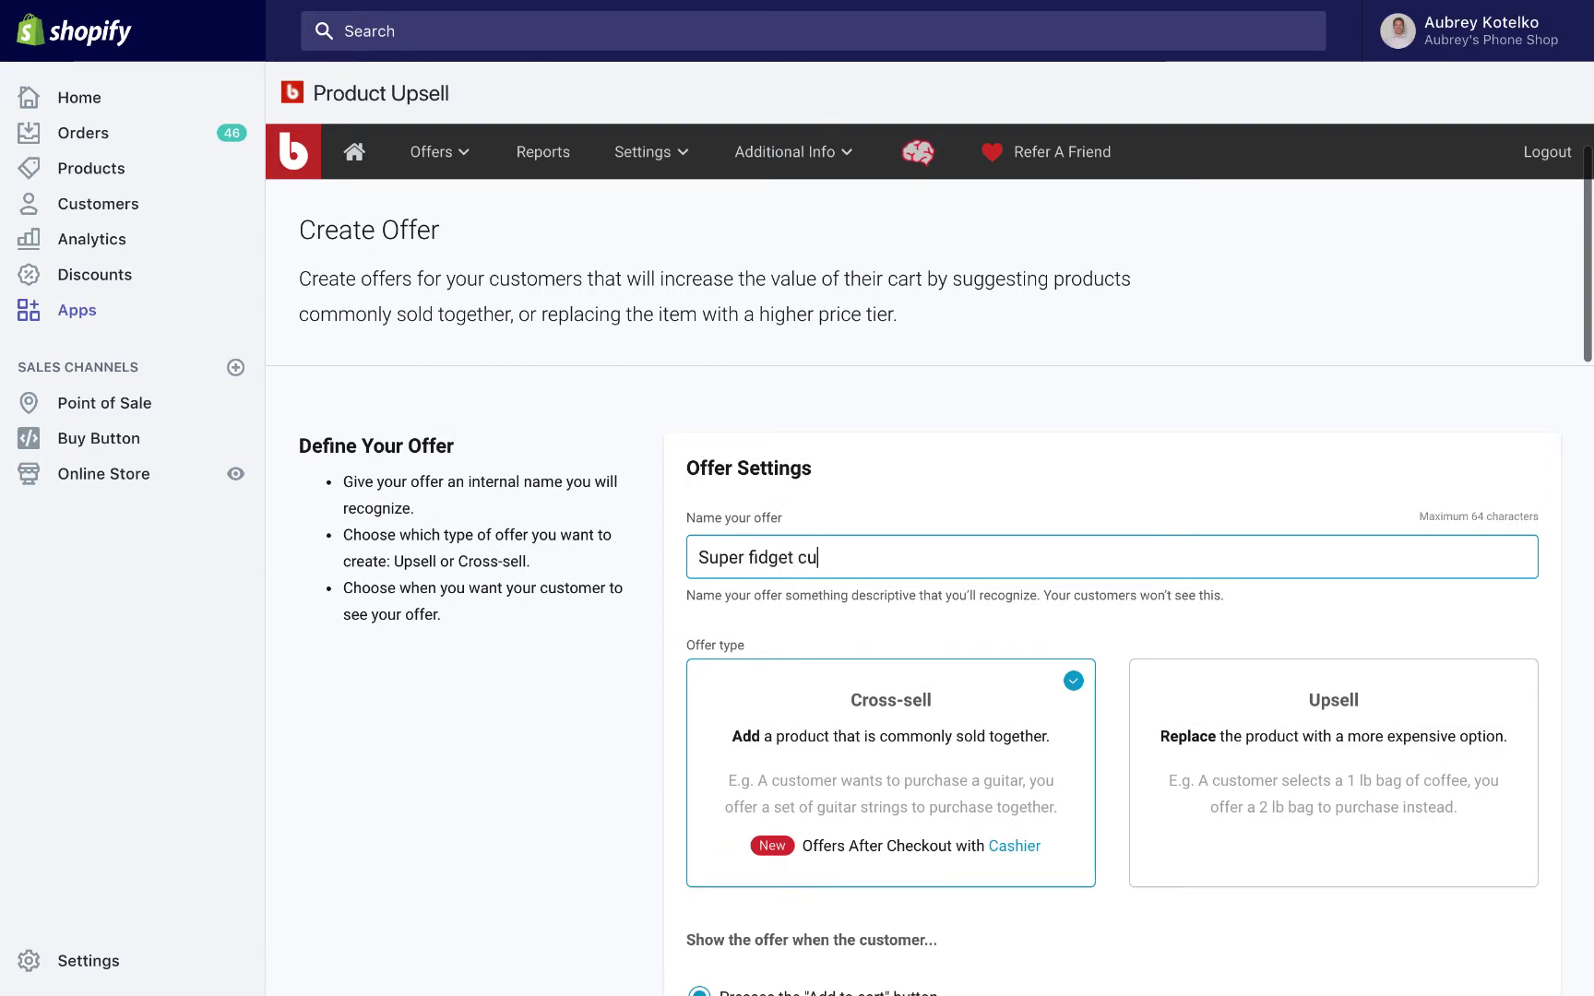
pyautogui.write('be offer')
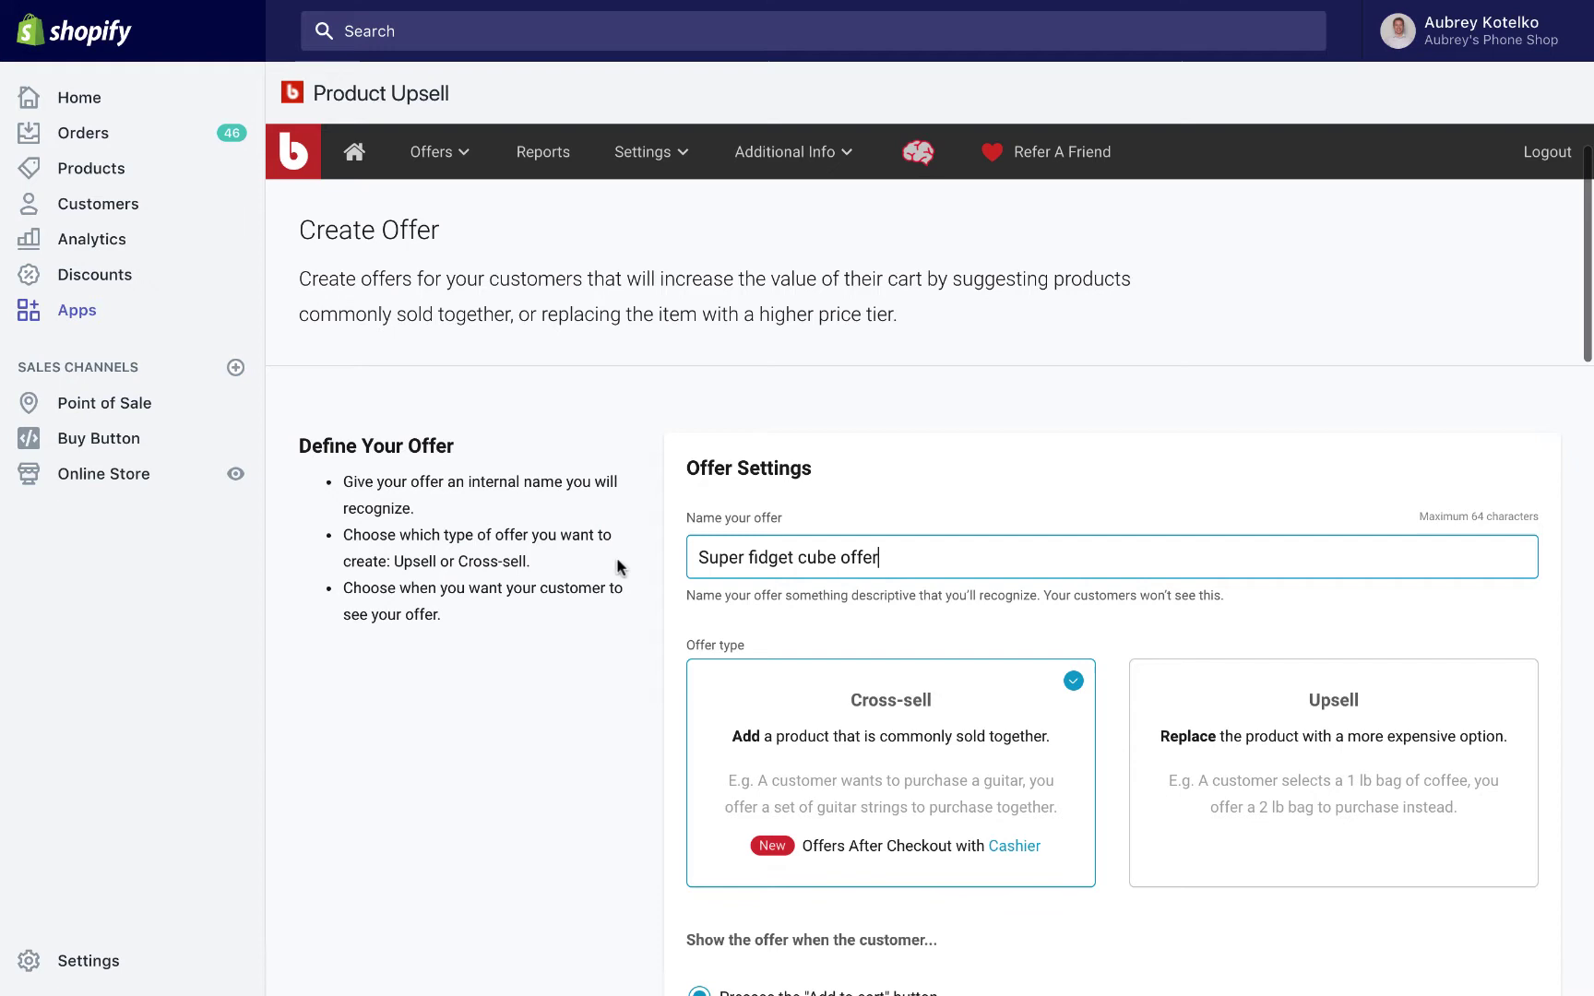
pyautogui.scroll(-3, 617, 566)
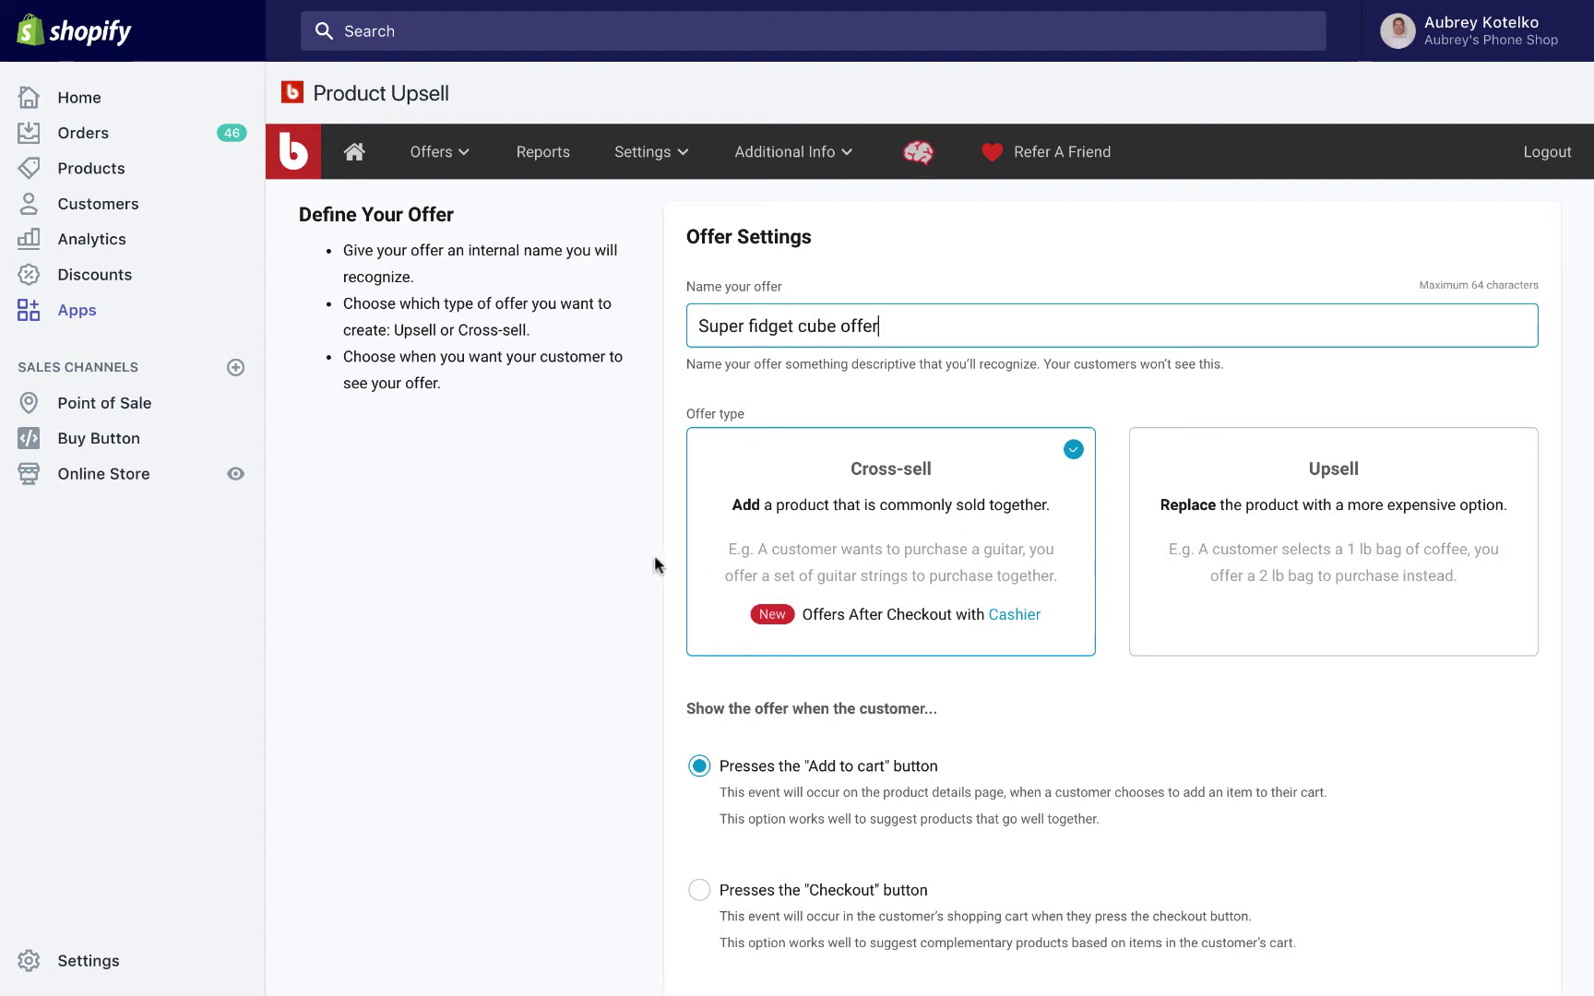
pyautogui.scroll(-3, 654, 554)
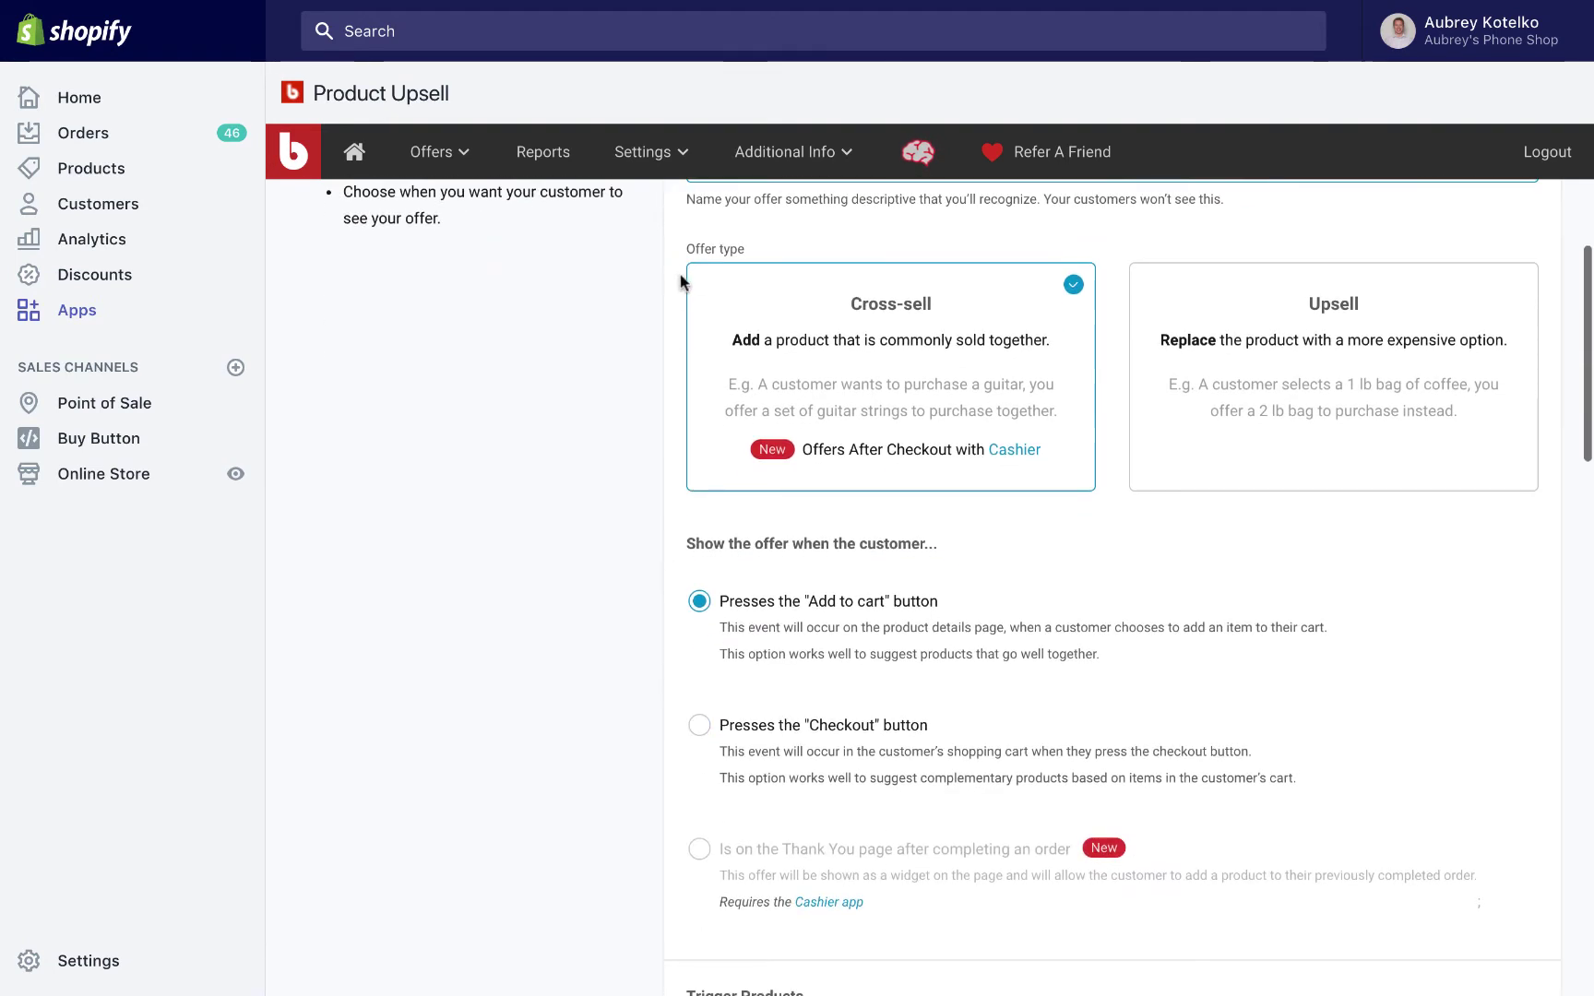
pyautogui.scroll(-2, 602, 482)
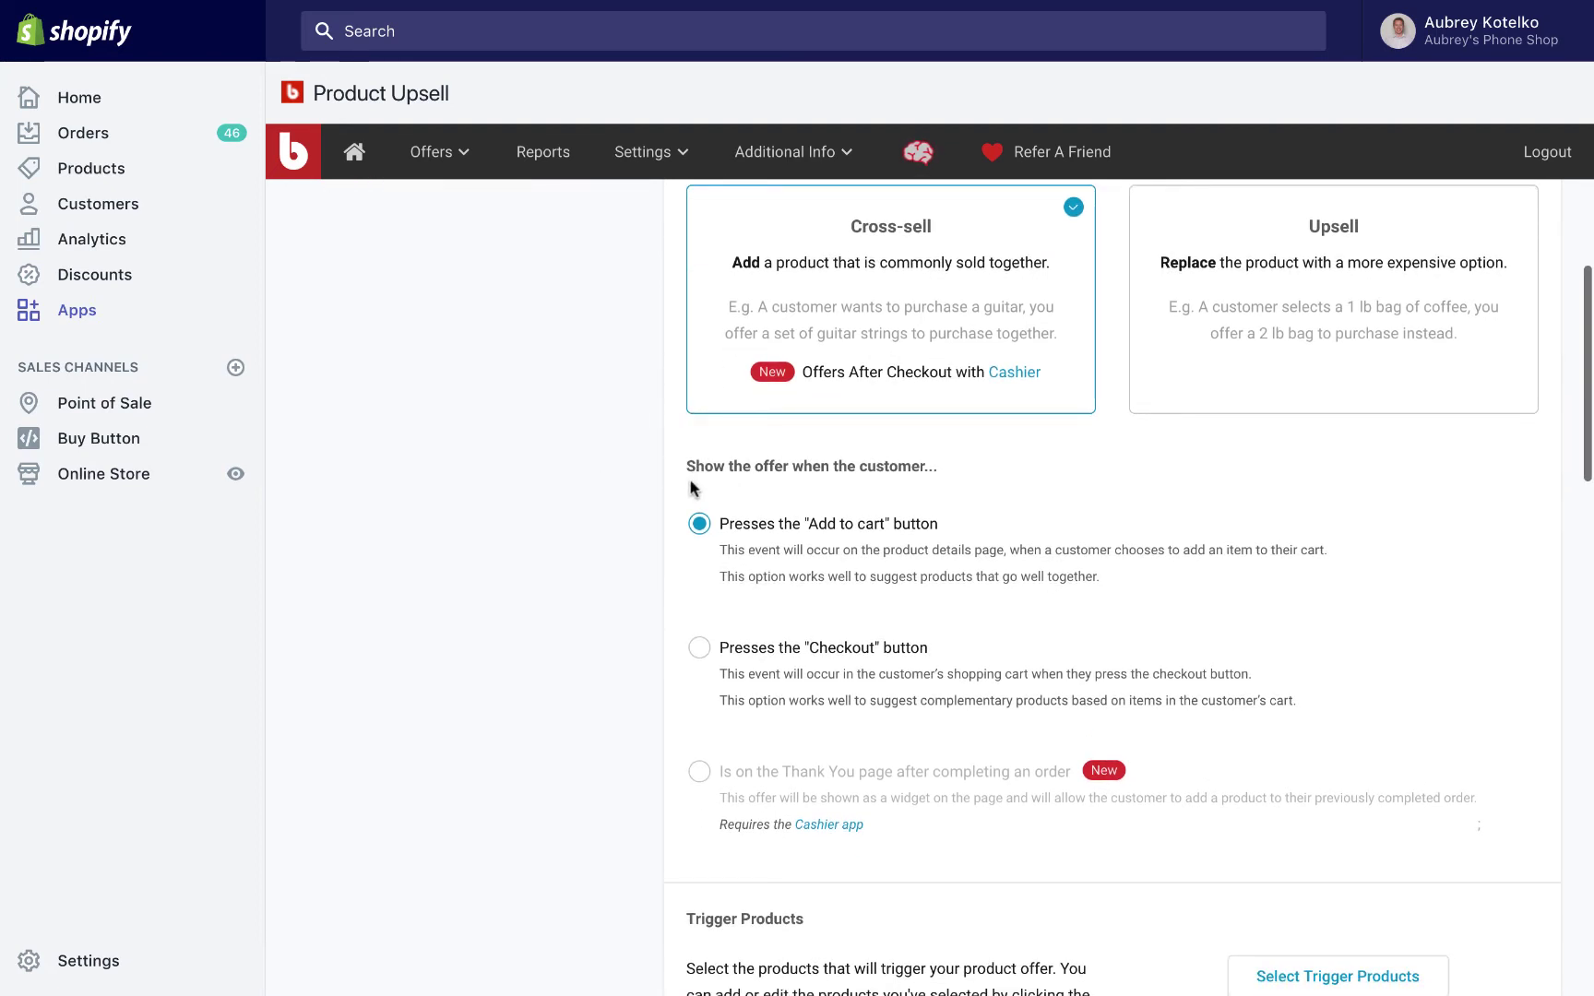
pyautogui.scroll(-2, 693, 489)
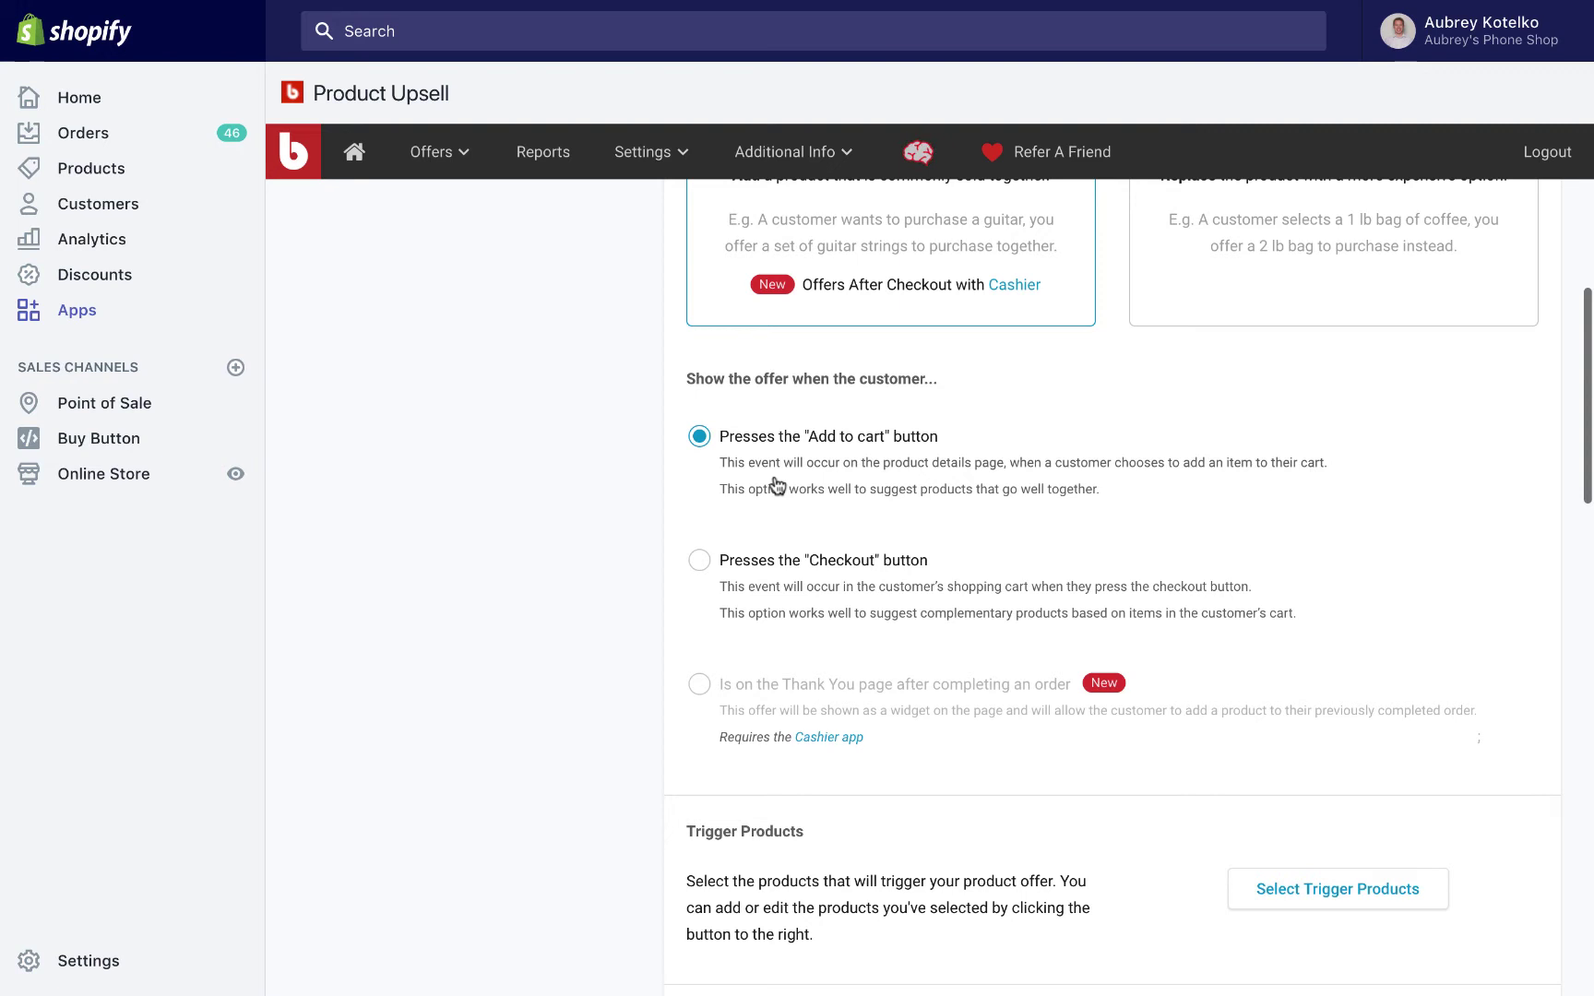
pyautogui.scroll(-3, 774, 486)
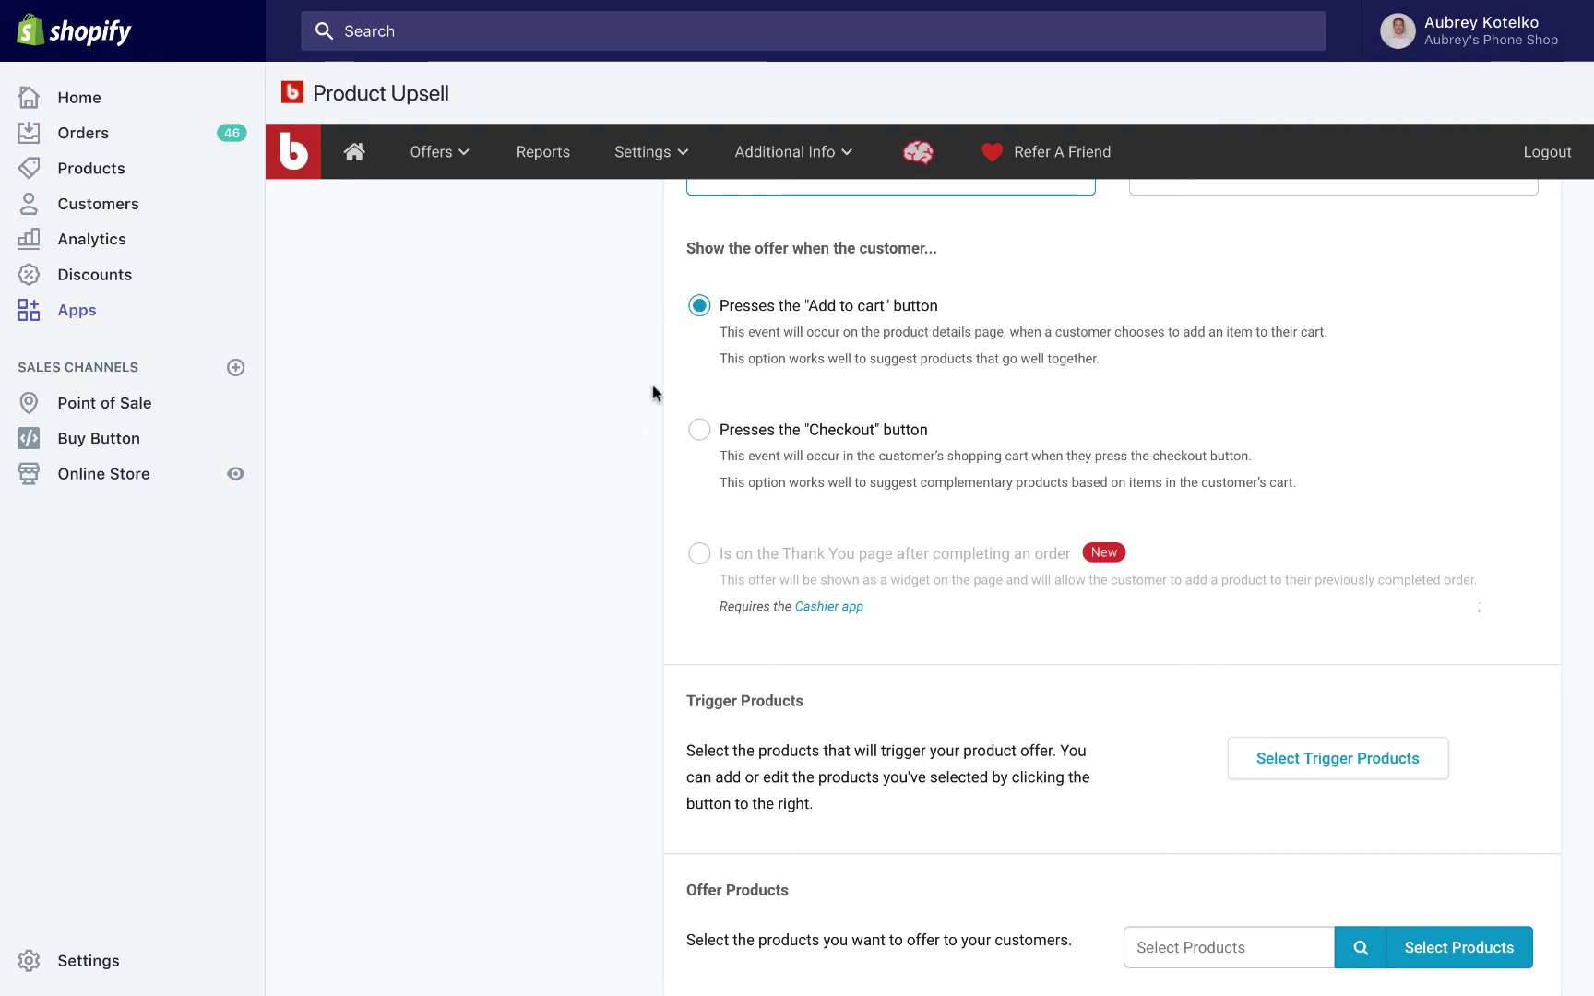
pyautogui.scroll(-3, 655, 393)
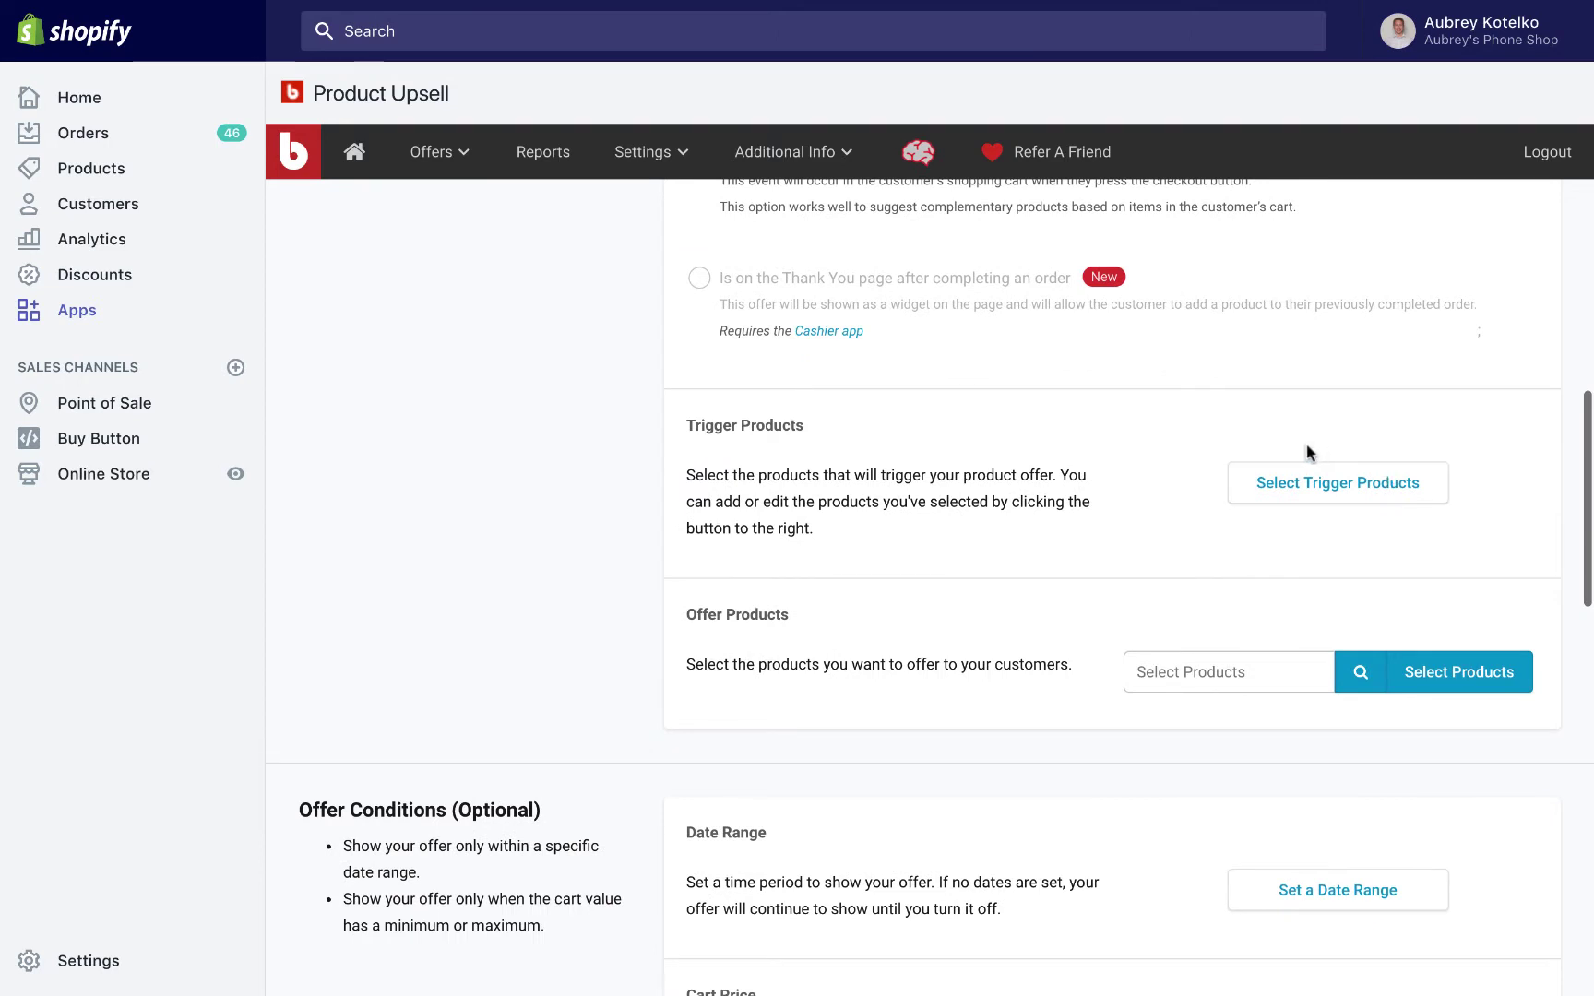
# Choose the Black Fidget Cube as the trigger product and save the trigger
pyautogui.click(1317, 487)
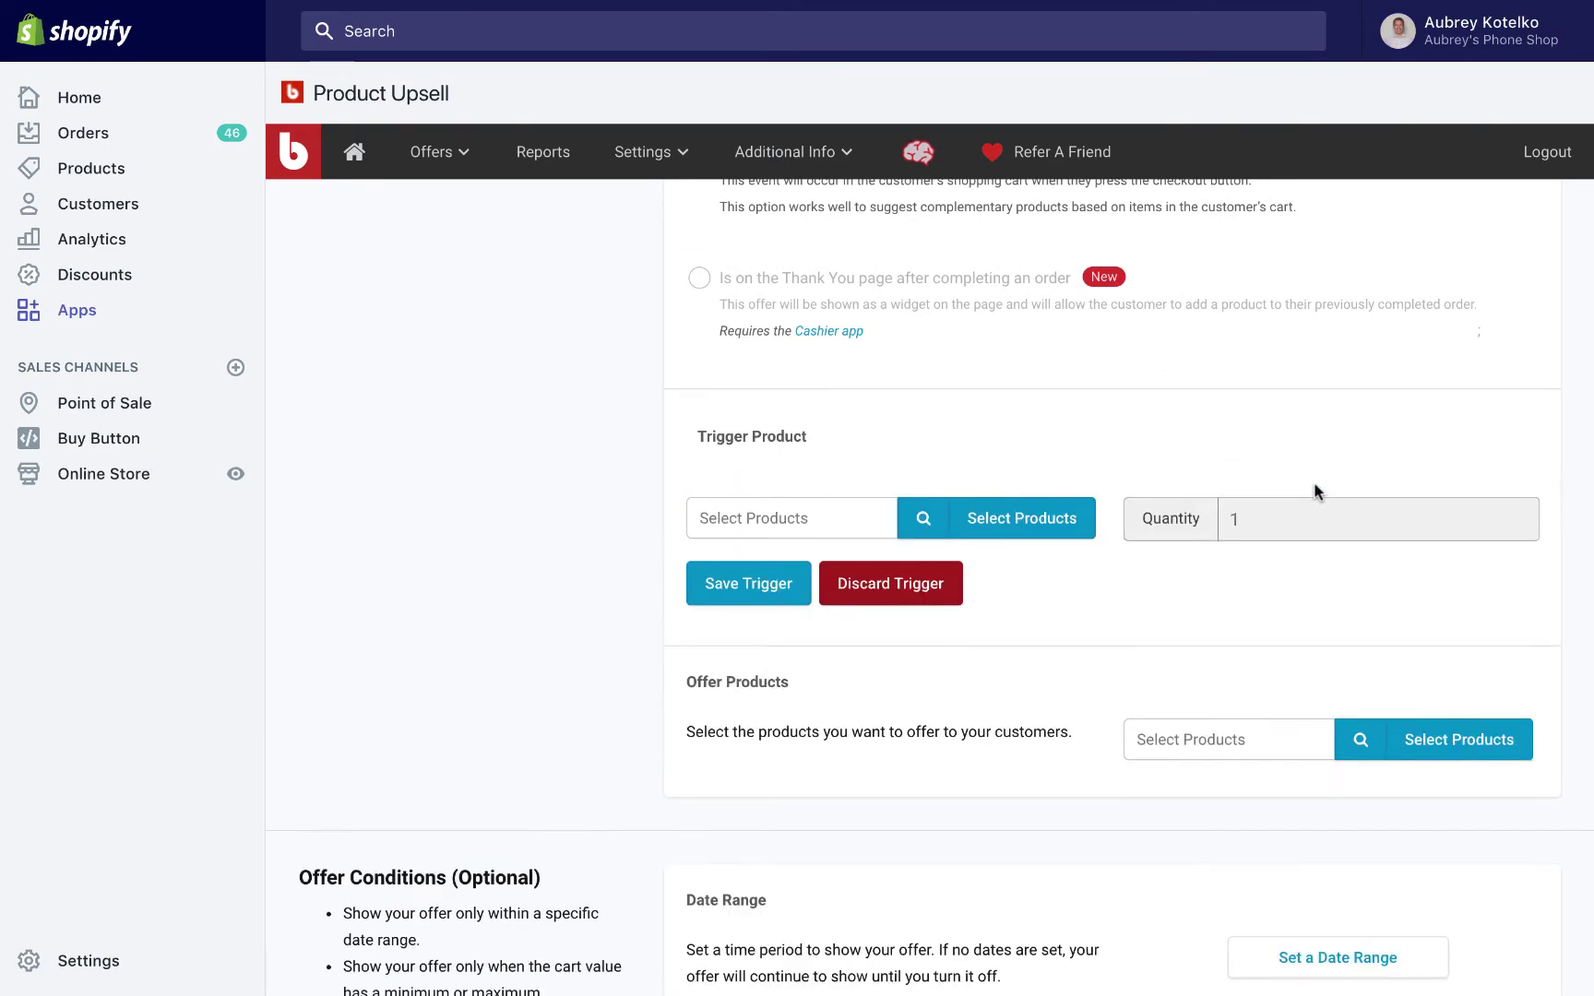
pyautogui.click(1061, 531)
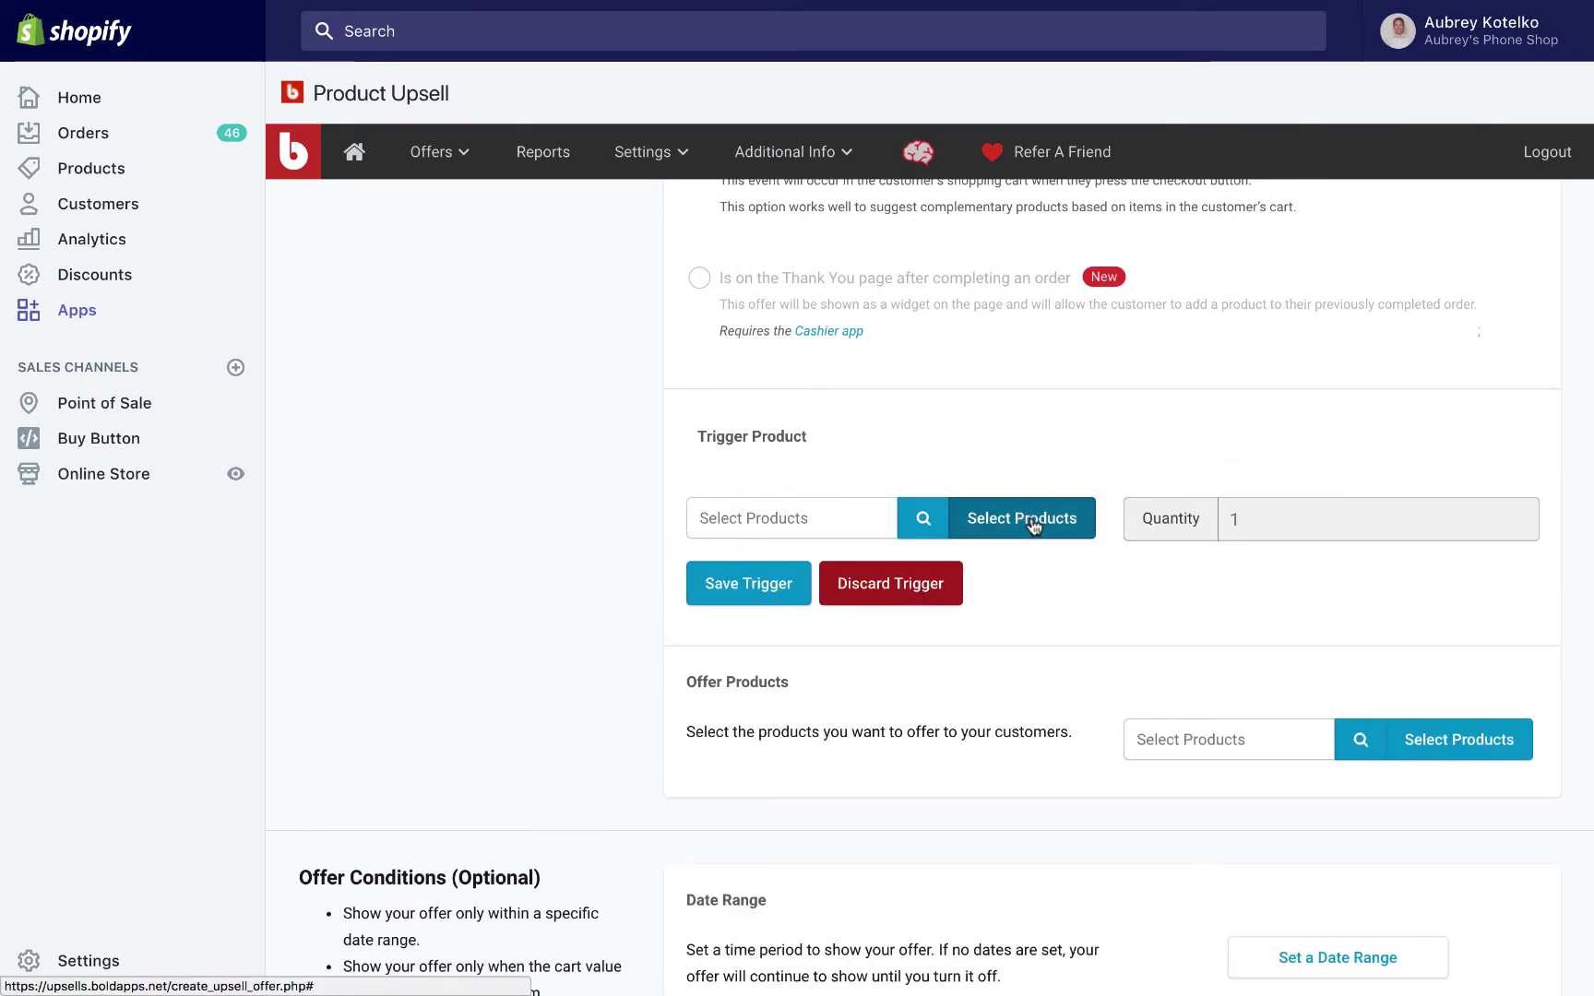
pyautogui.scroll(-2, 969, 498)
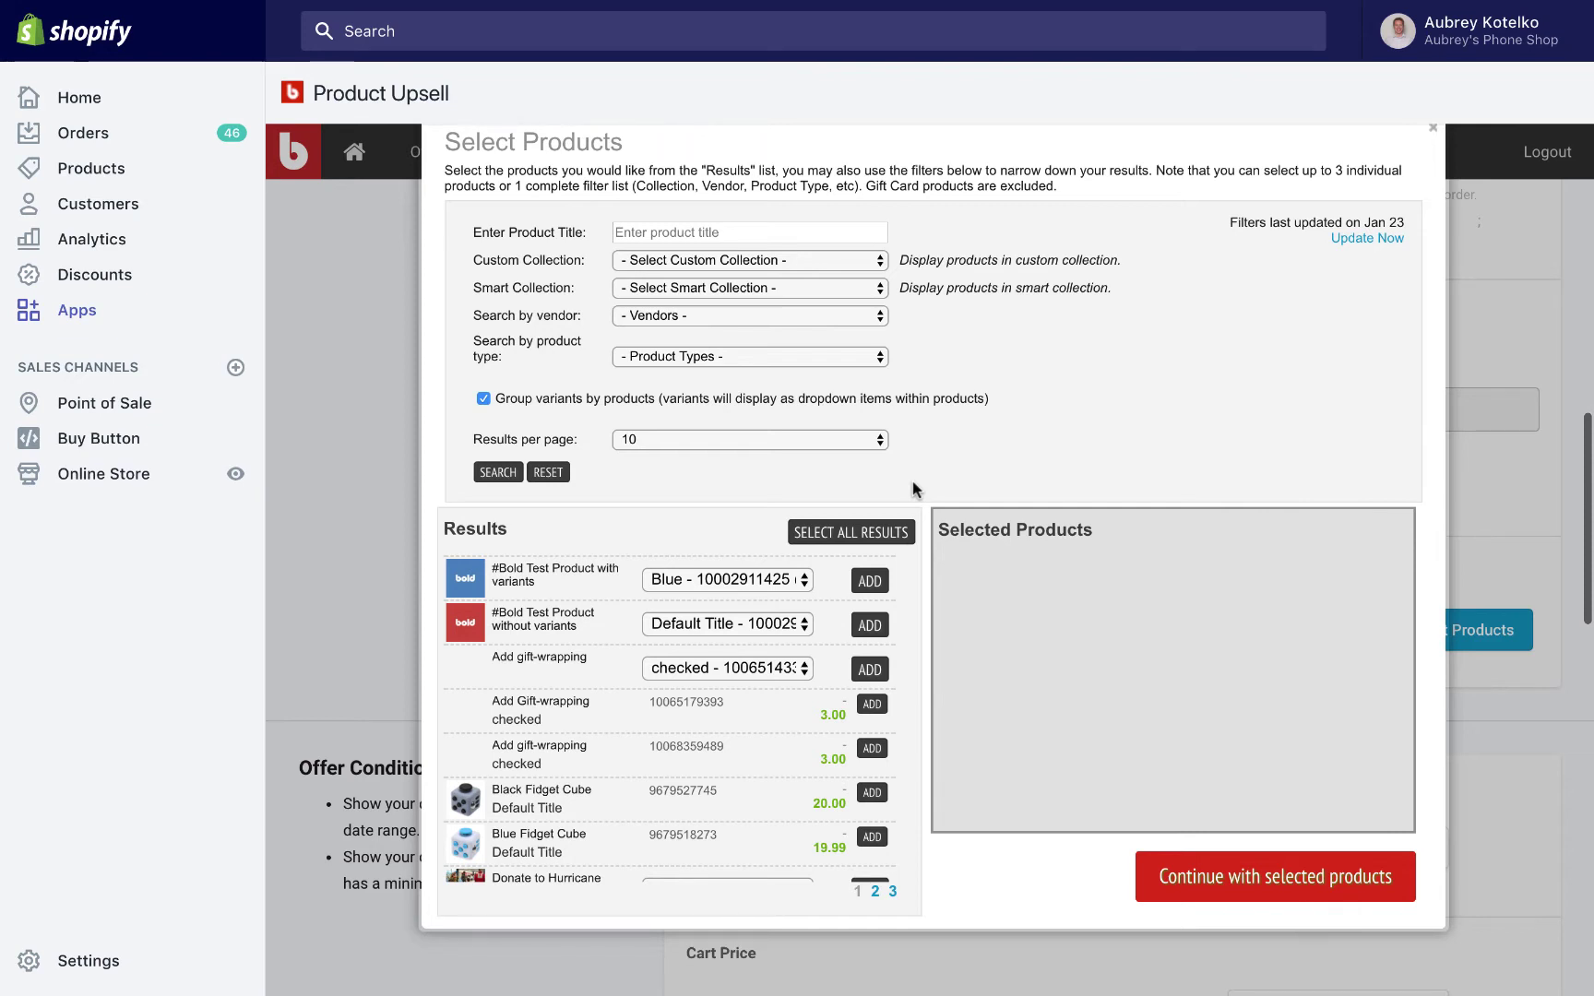
pyautogui.scroll(-1, 913, 488)
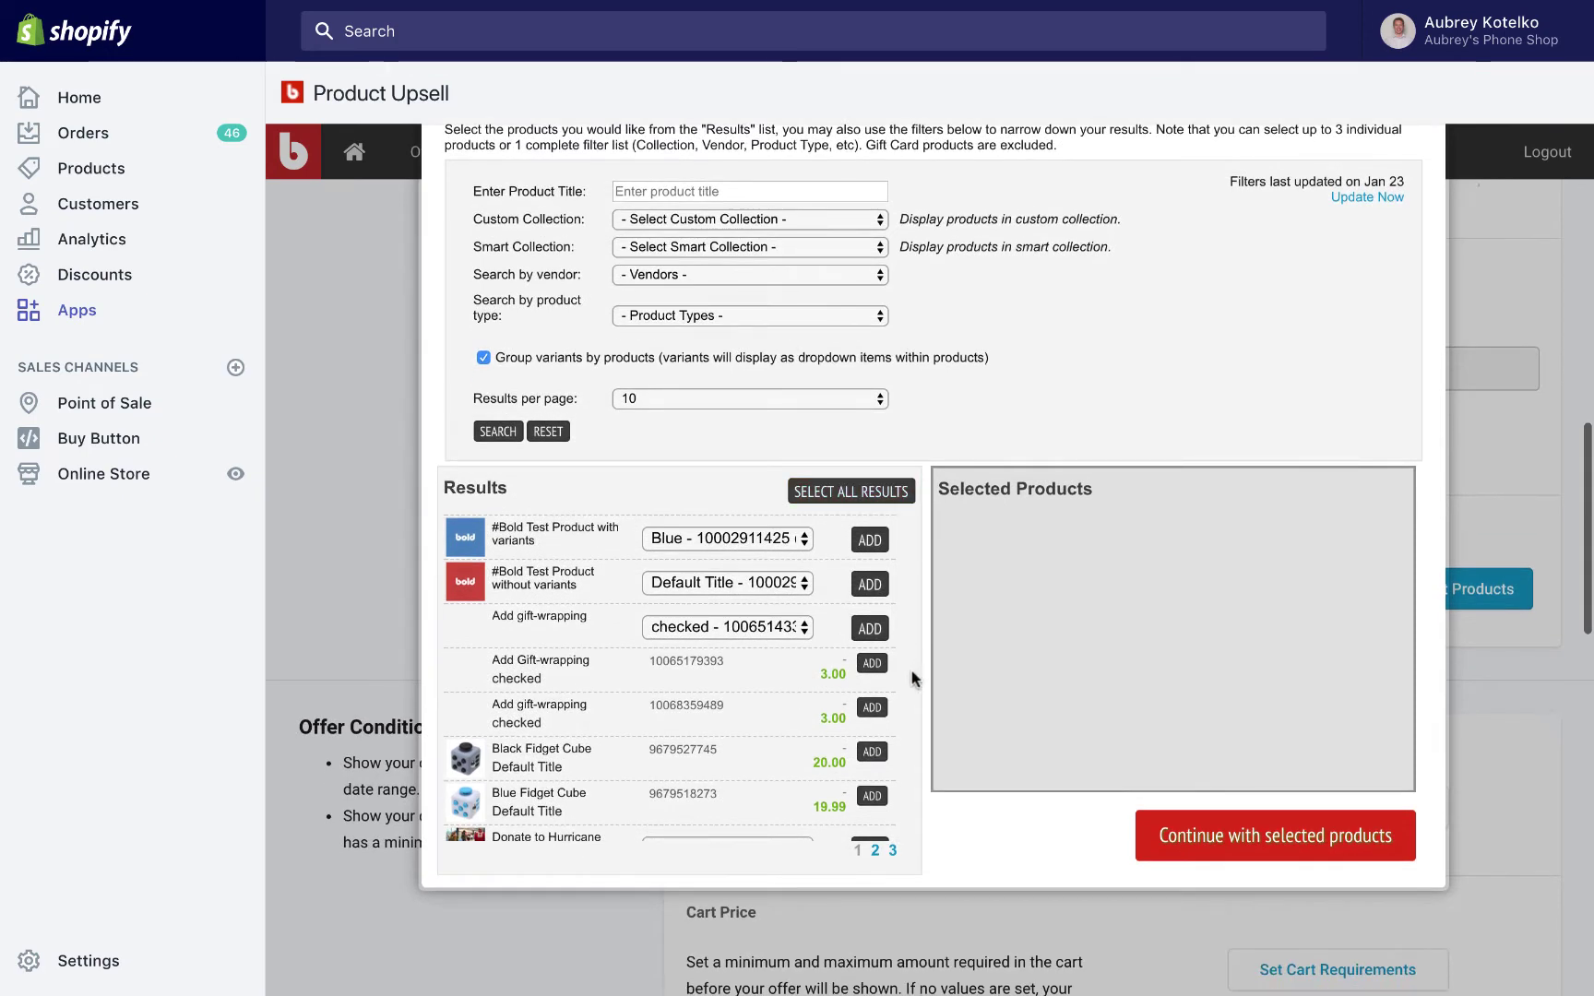
pyautogui.click(884, 751)
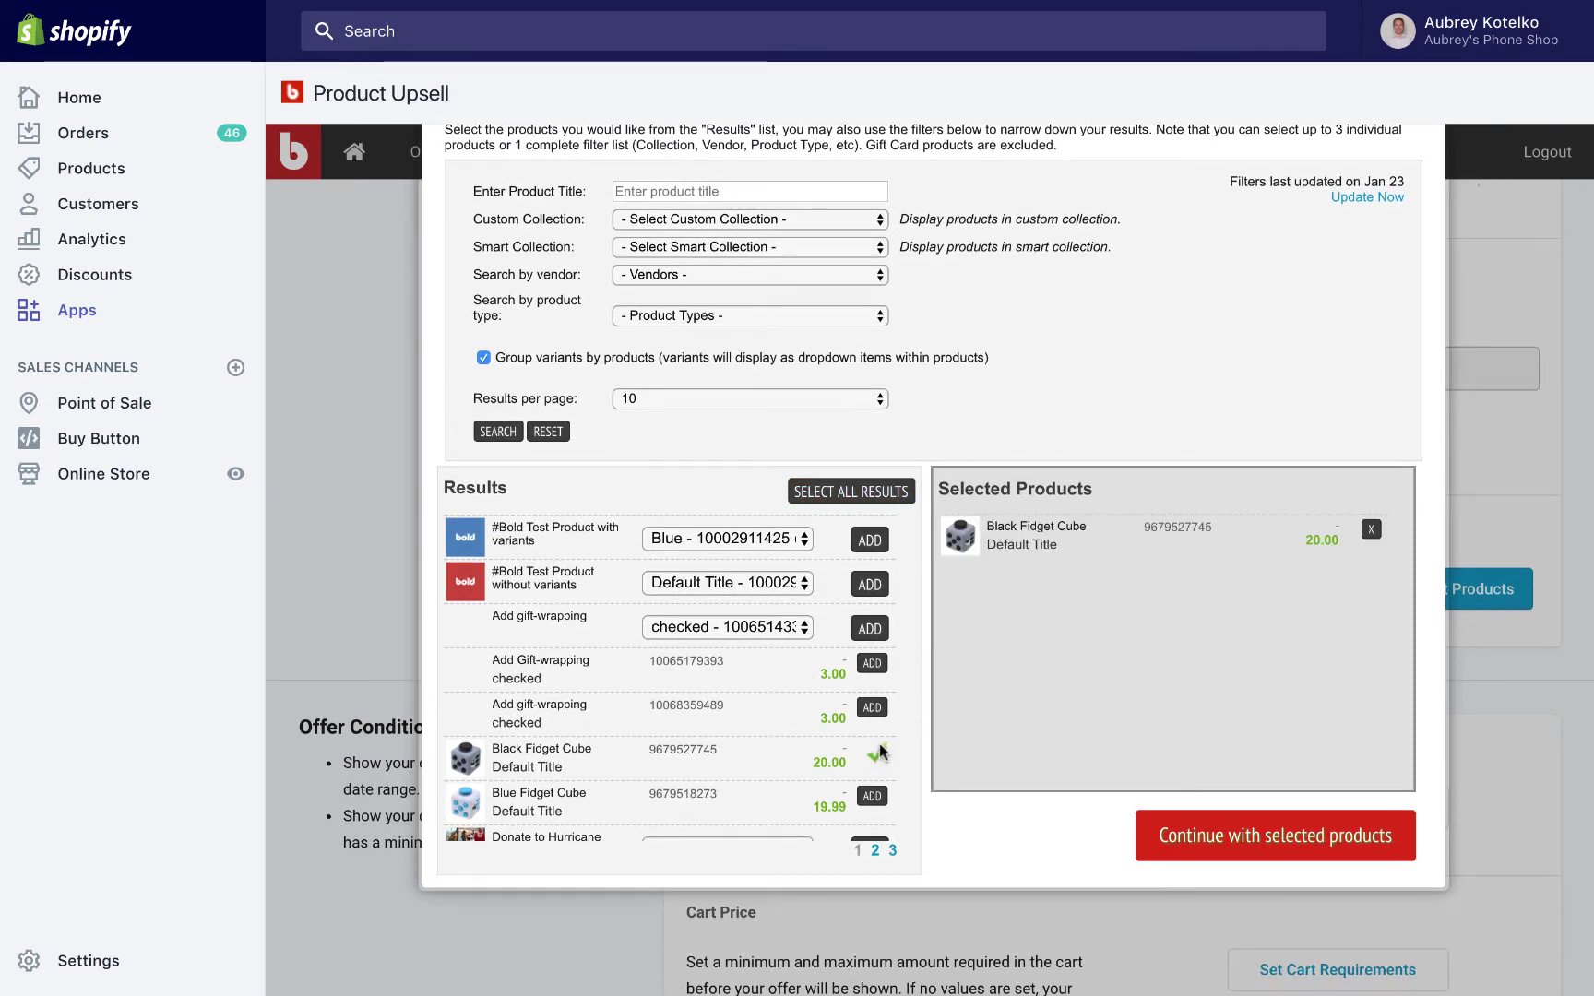
pyautogui.click(1185, 830)
pyautogui.scroll(-1, 793, 523)
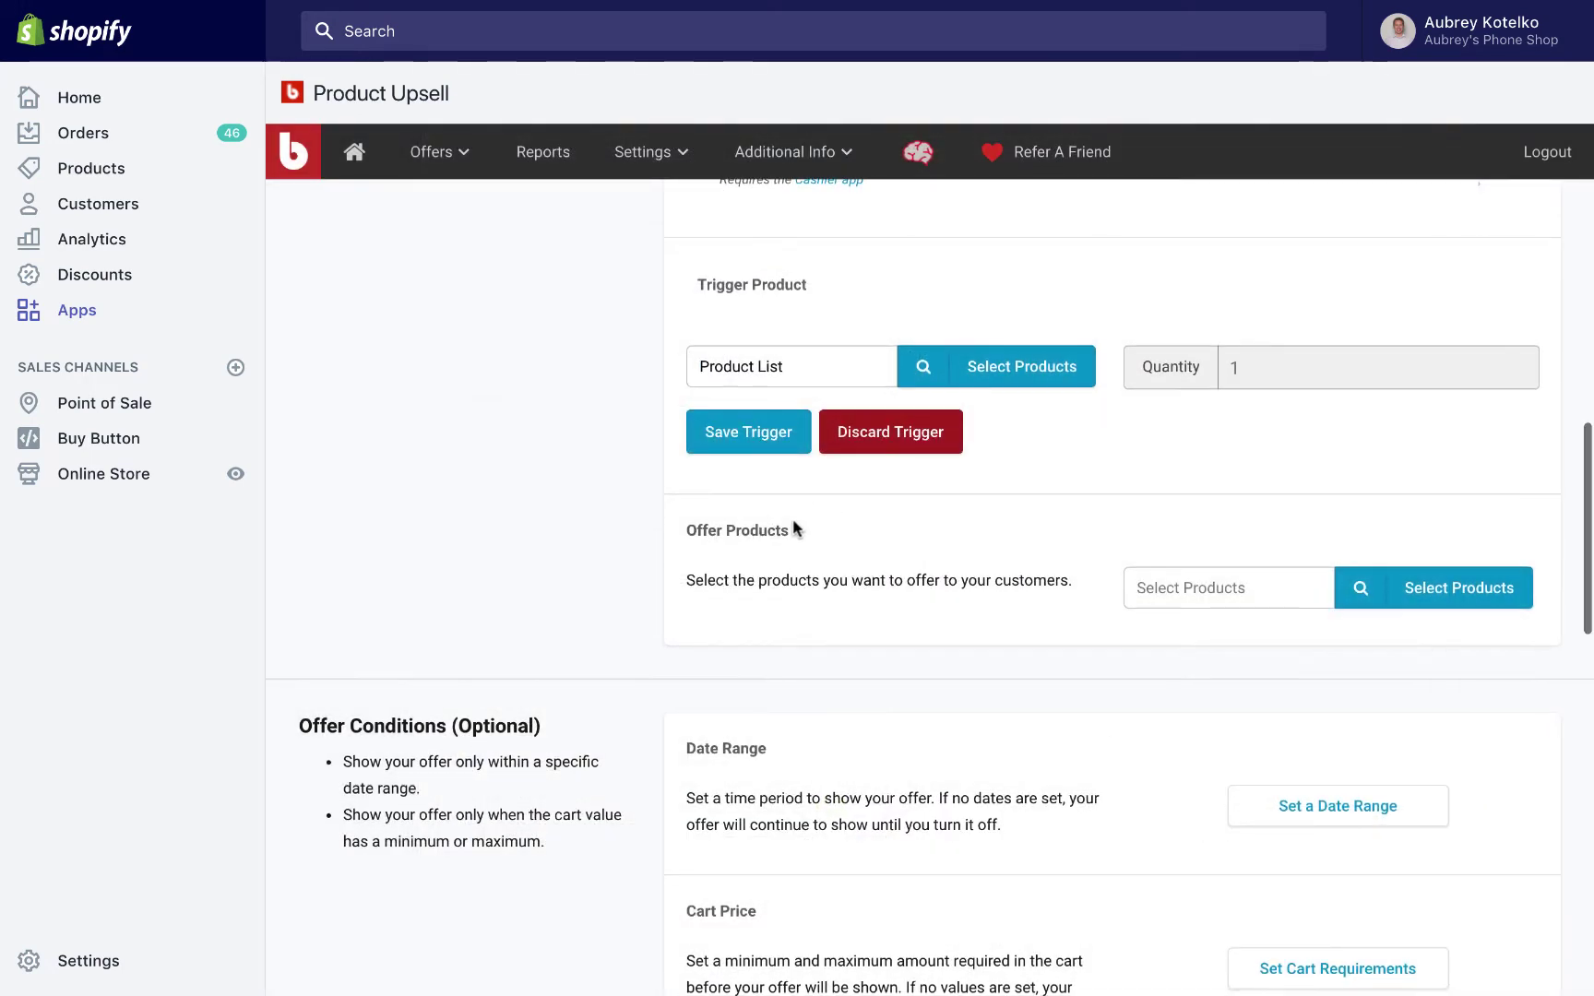
pyautogui.scroll(3, 793, 523)
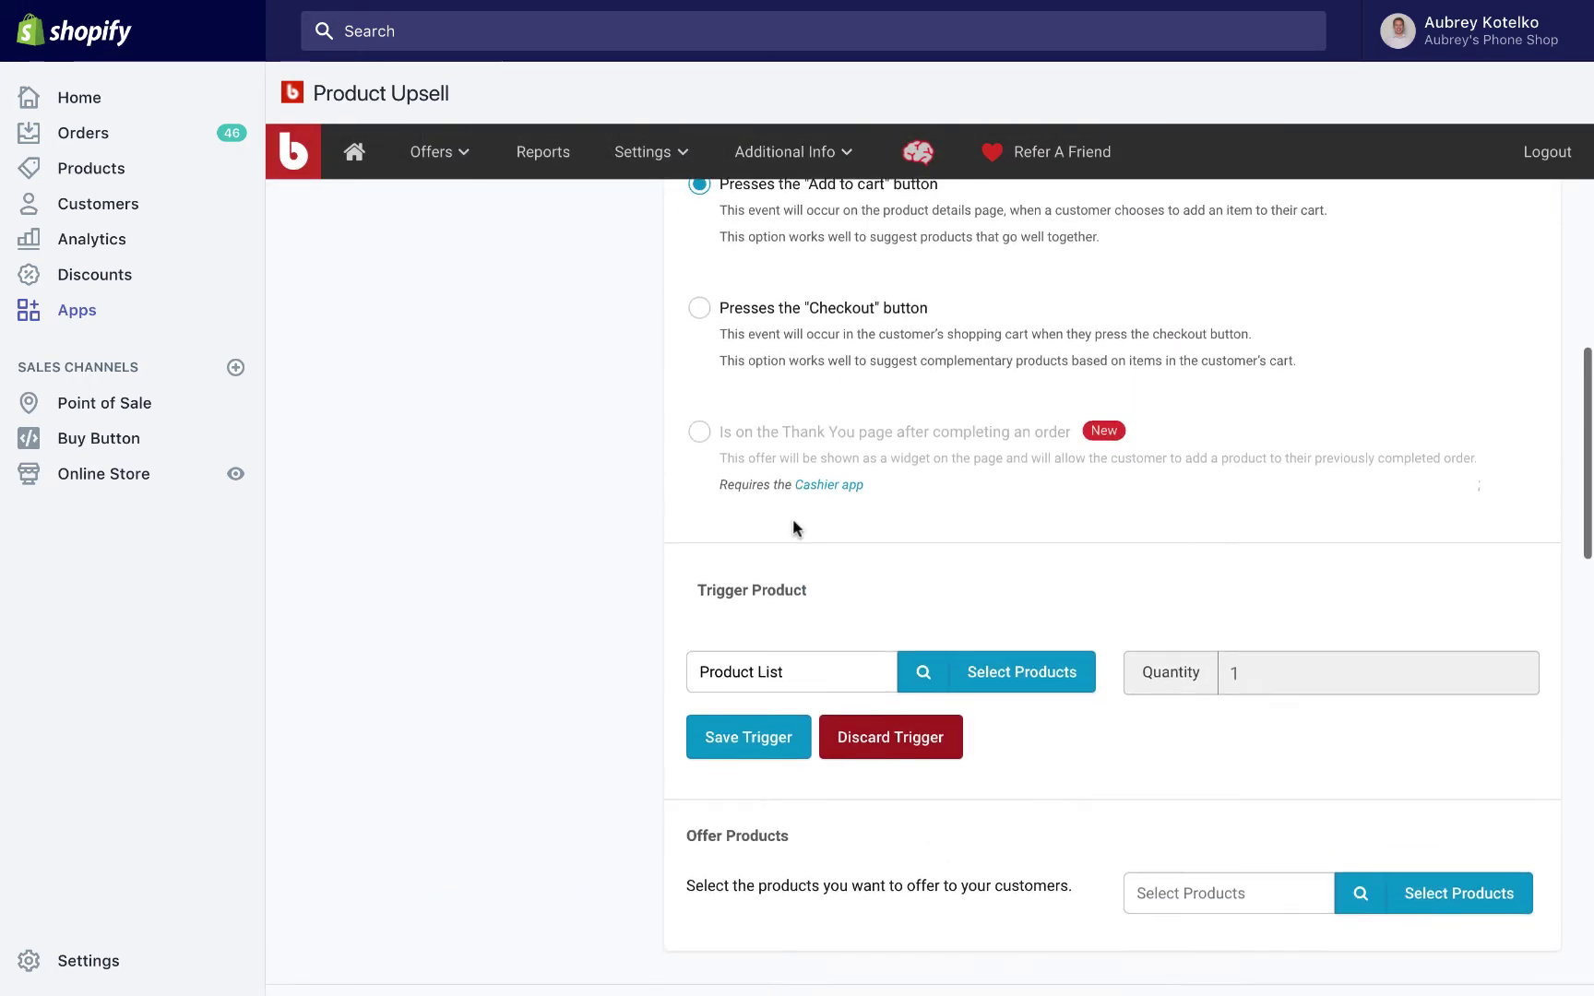
pyautogui.click(768, 737)
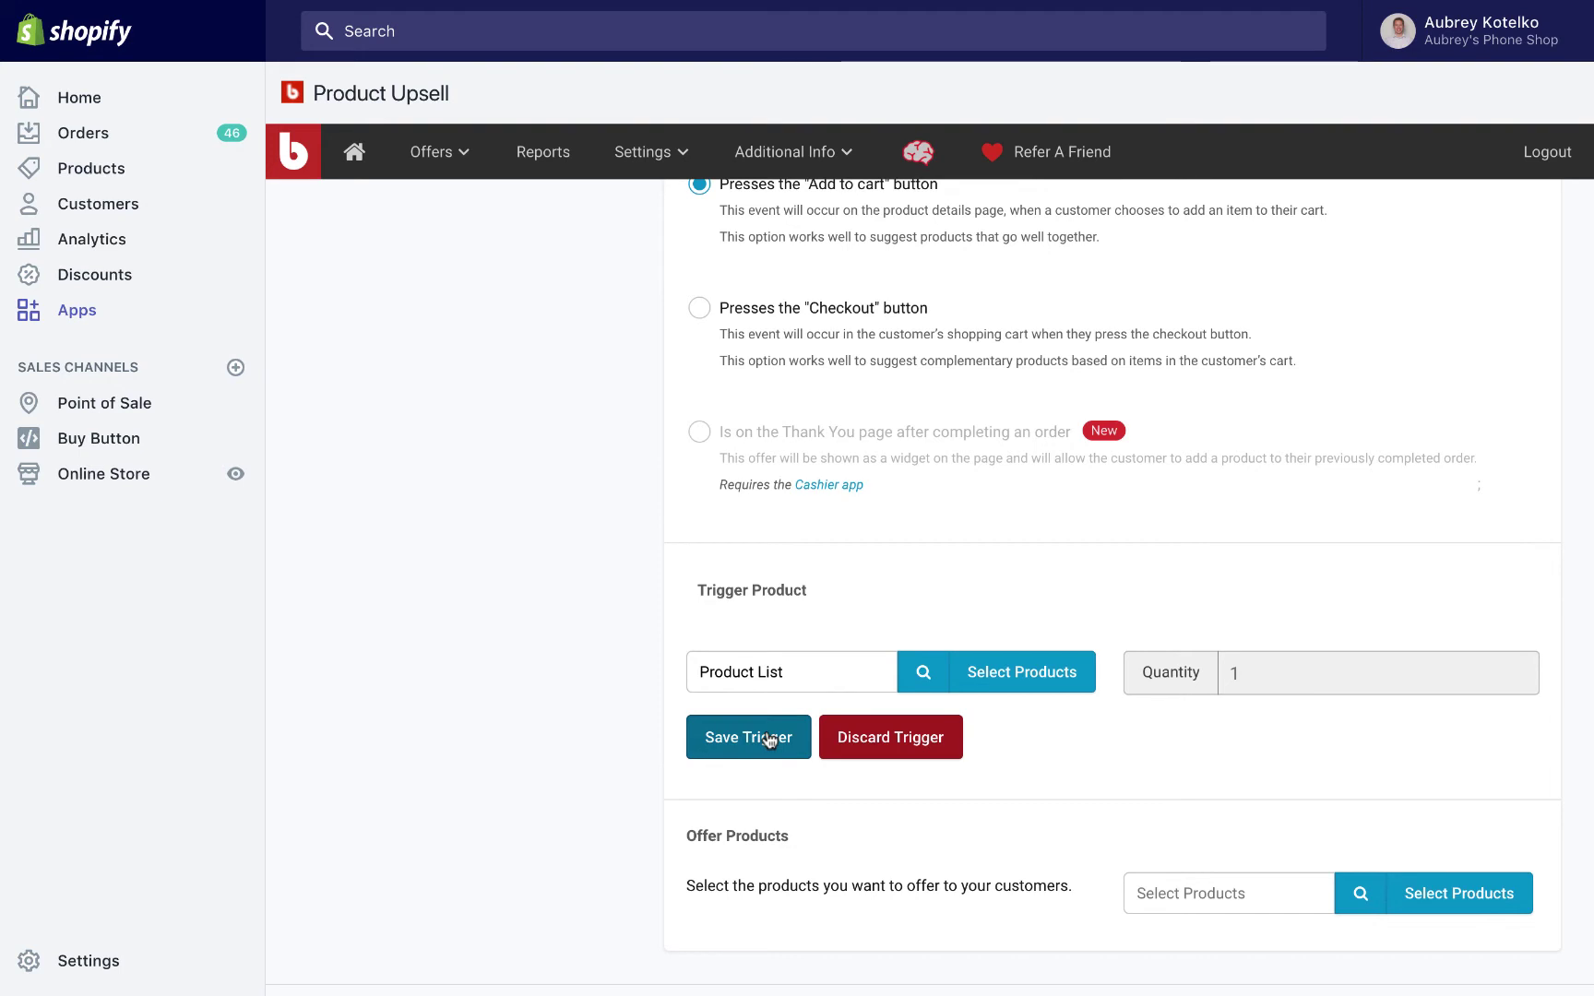
pyautogui.scroll(-1, 715, 697)
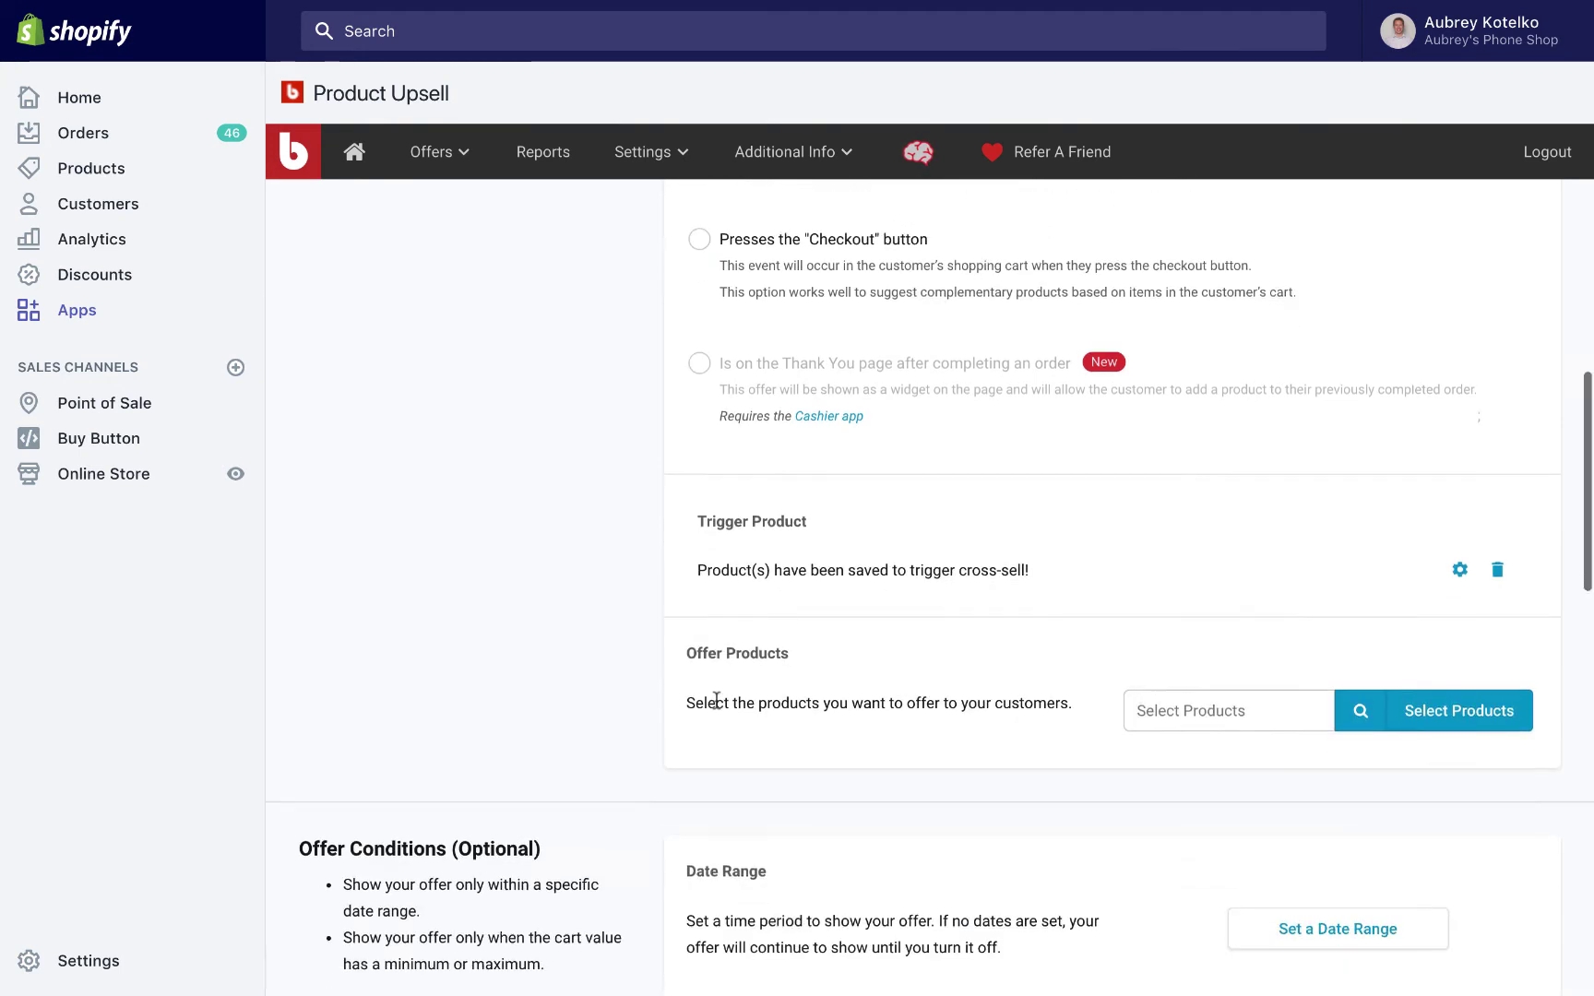
pyautogui.scroll(-2, 626, 728)
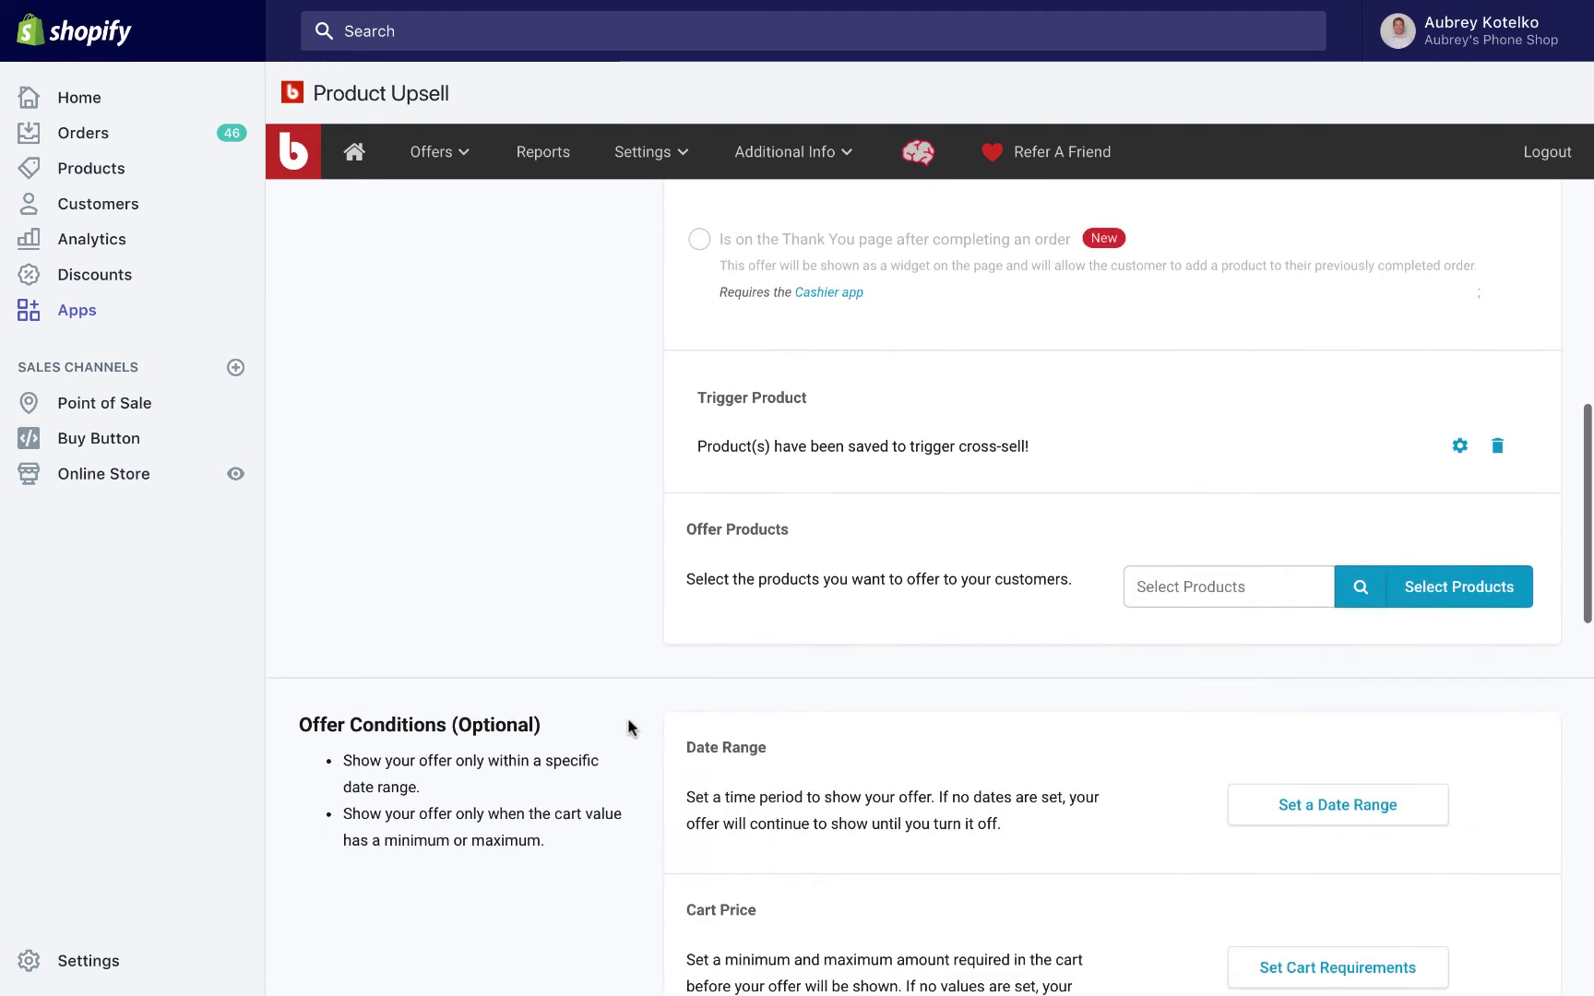
# Find the Blue Fidget Cube in the product results and add it as the offered product
pyautogui.click(1497, 580)
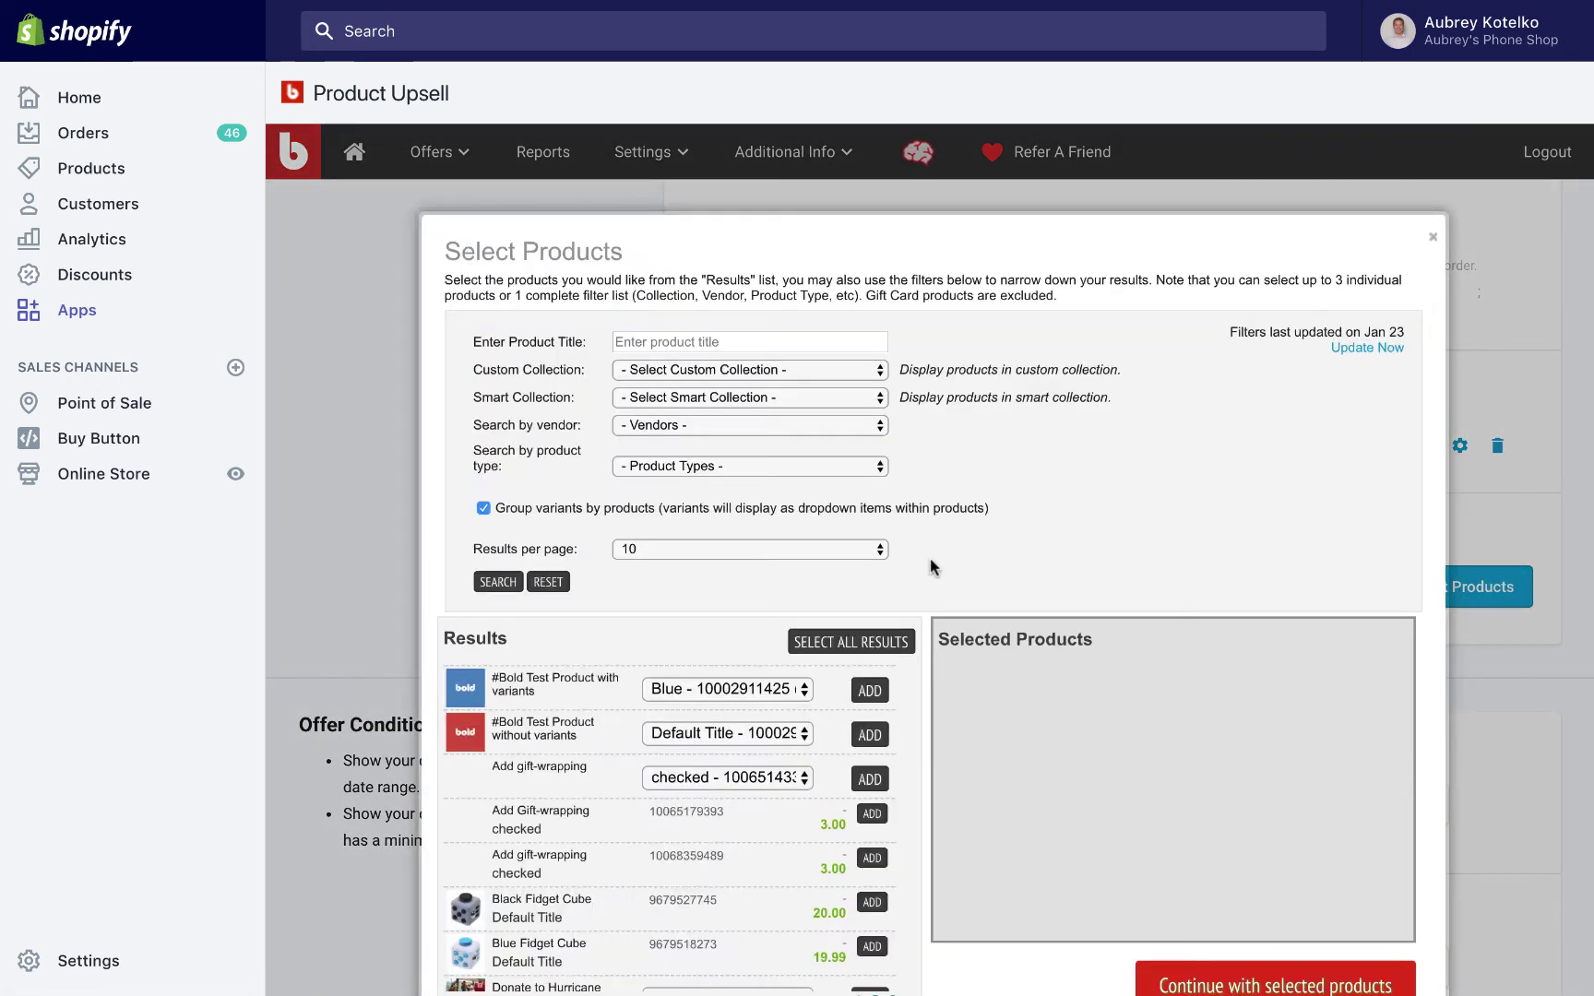
pyautogui.scroll(-2, 929, 568)
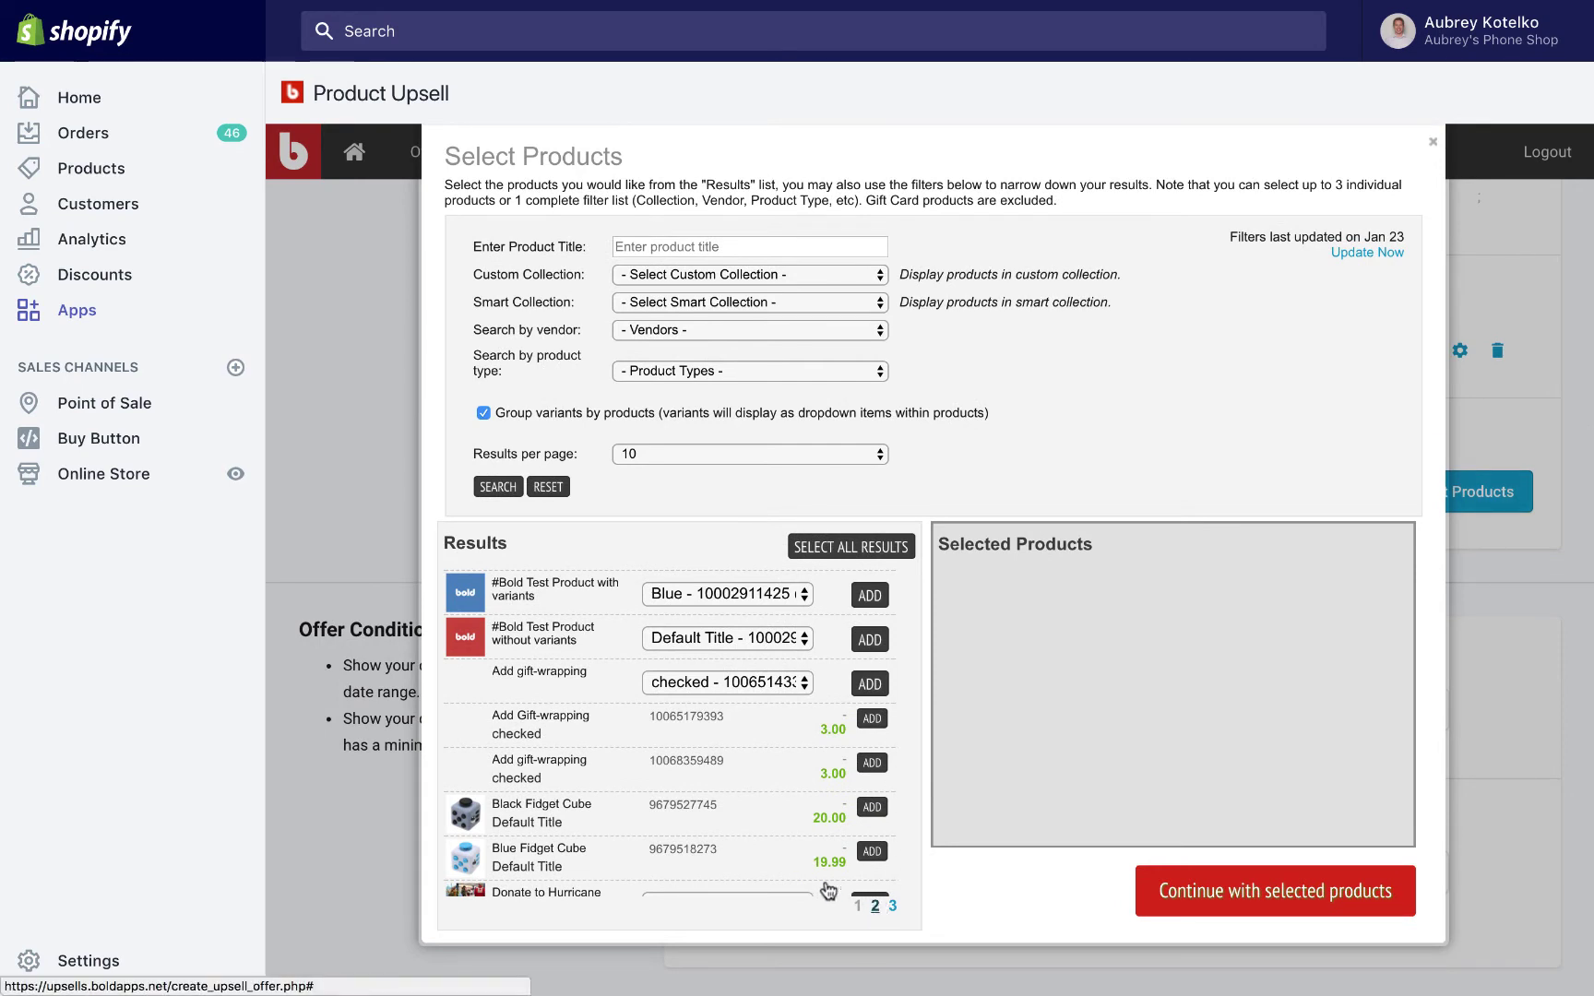
pyautogui.click(874, 904)
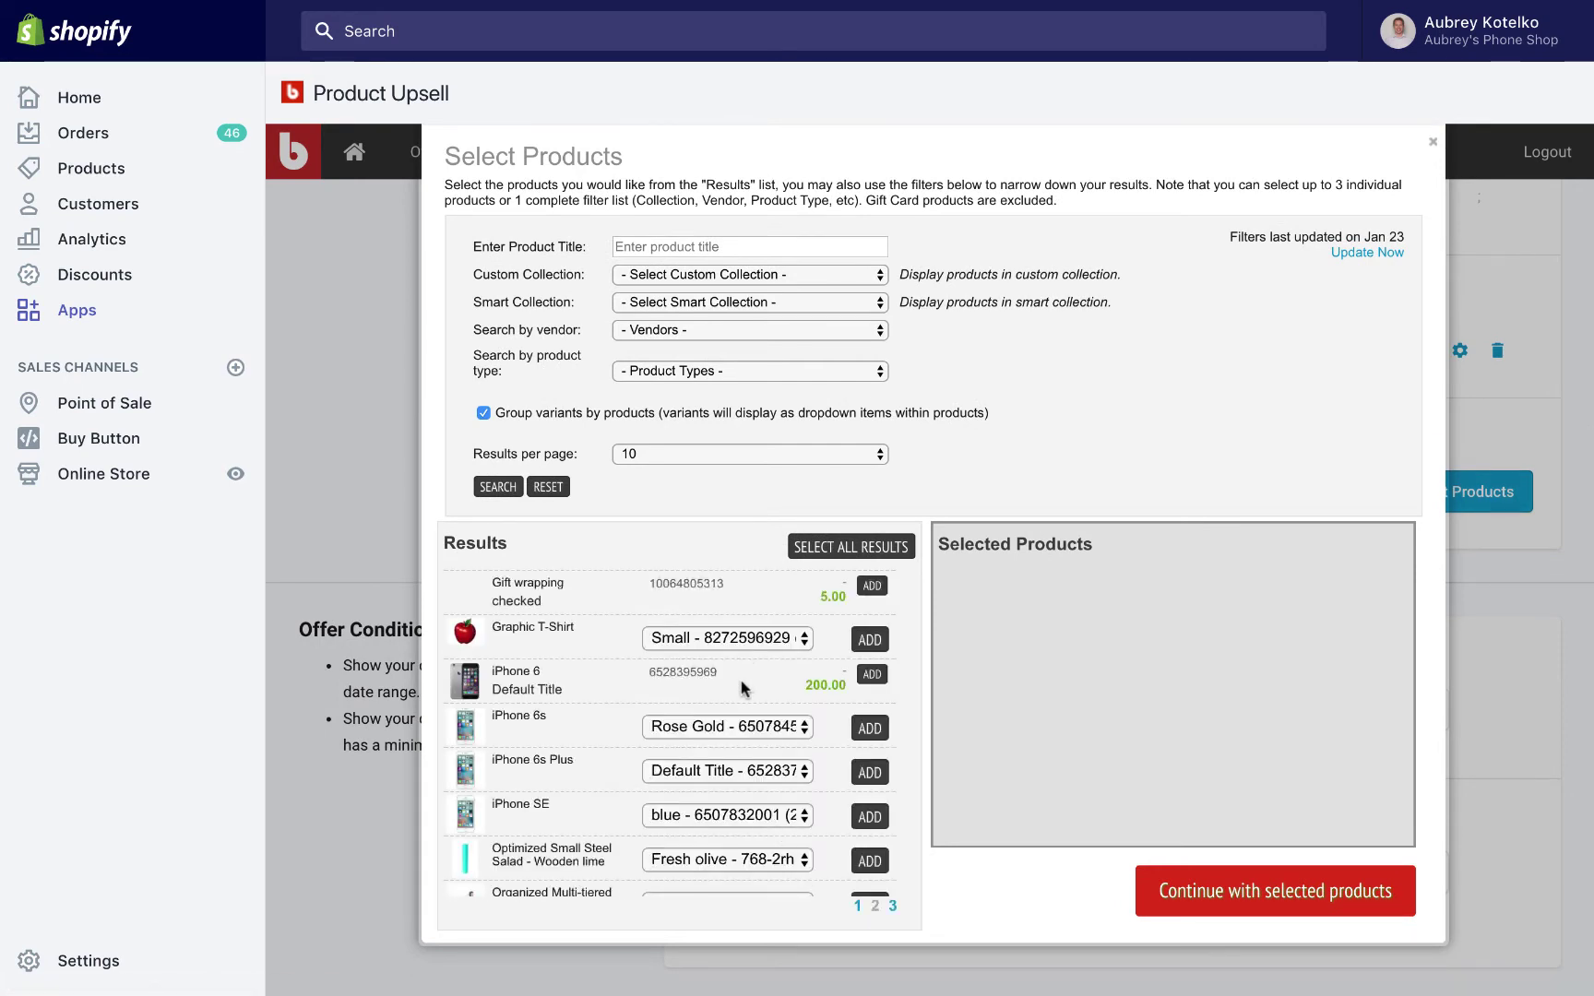
pyautogui.scroll(-2, 743, 688)
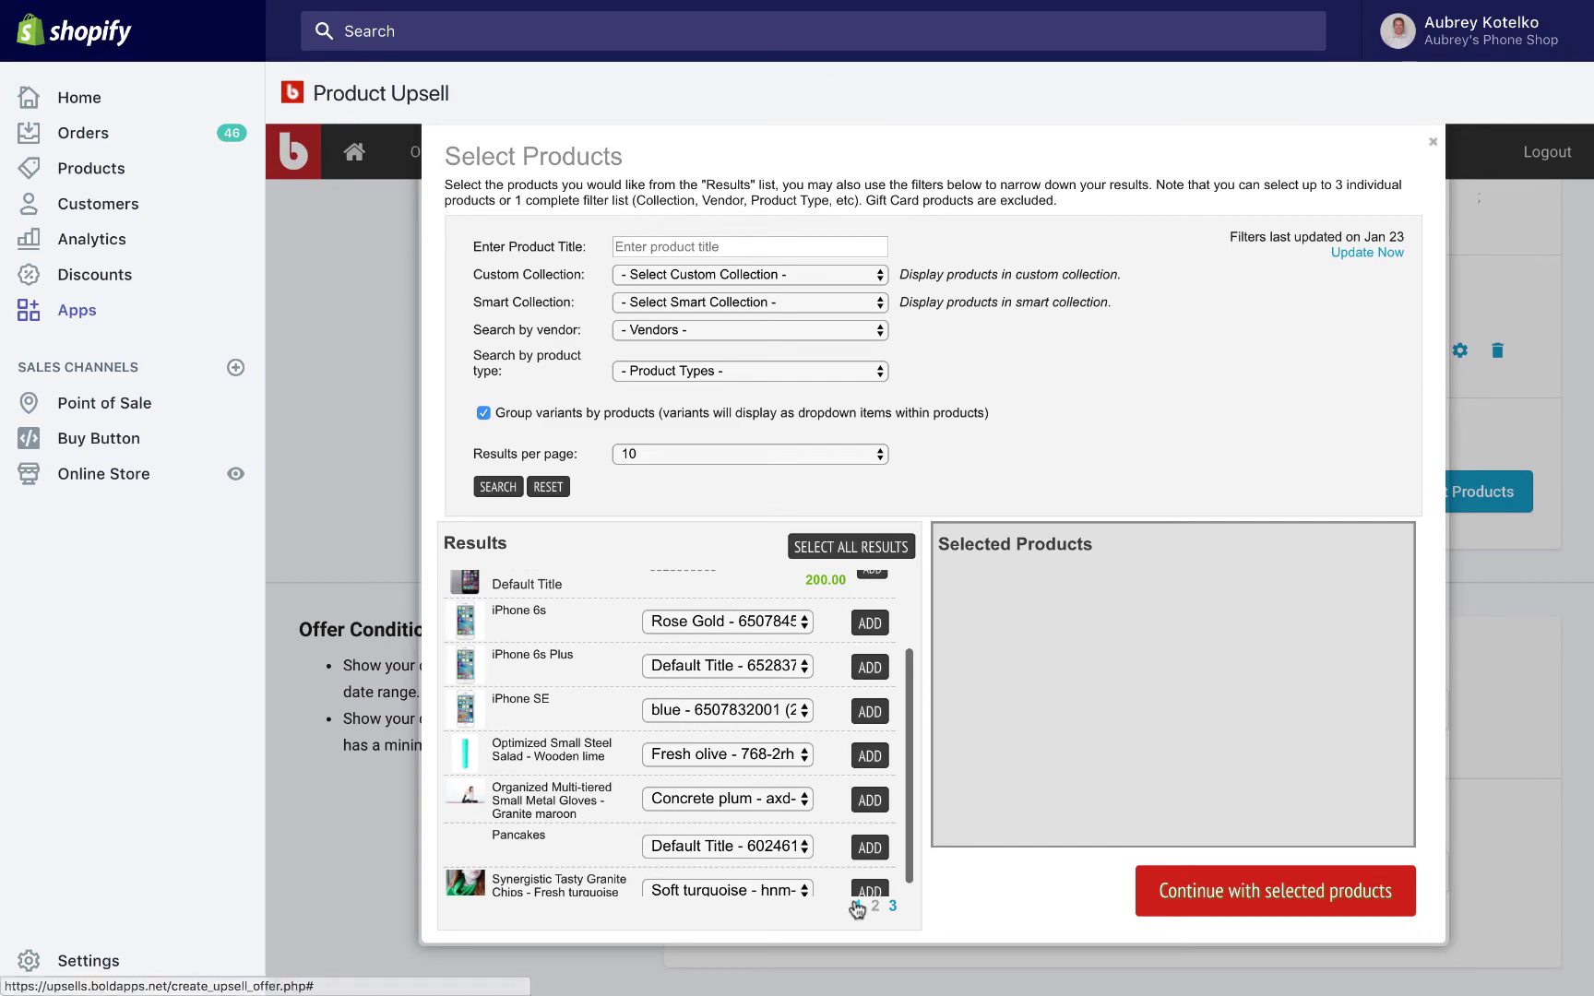
pyautogui.click(856, 905)
pyautogui.scroll(-2, 729, 751)
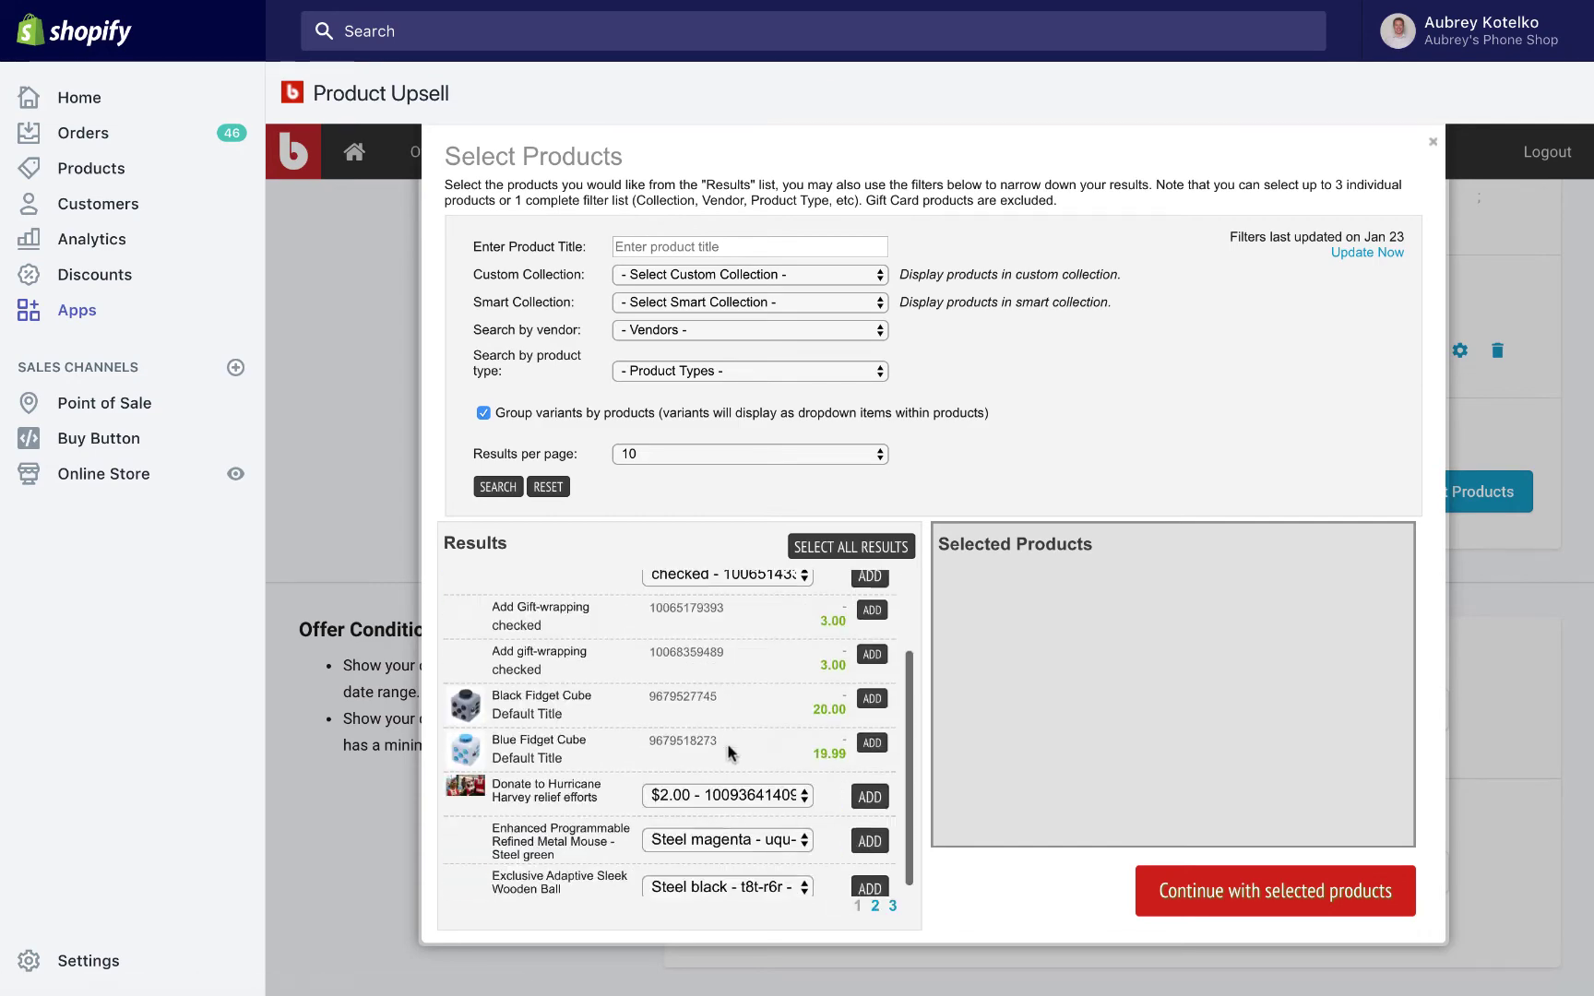
pyautogui.scroll(-3, 729, 751)
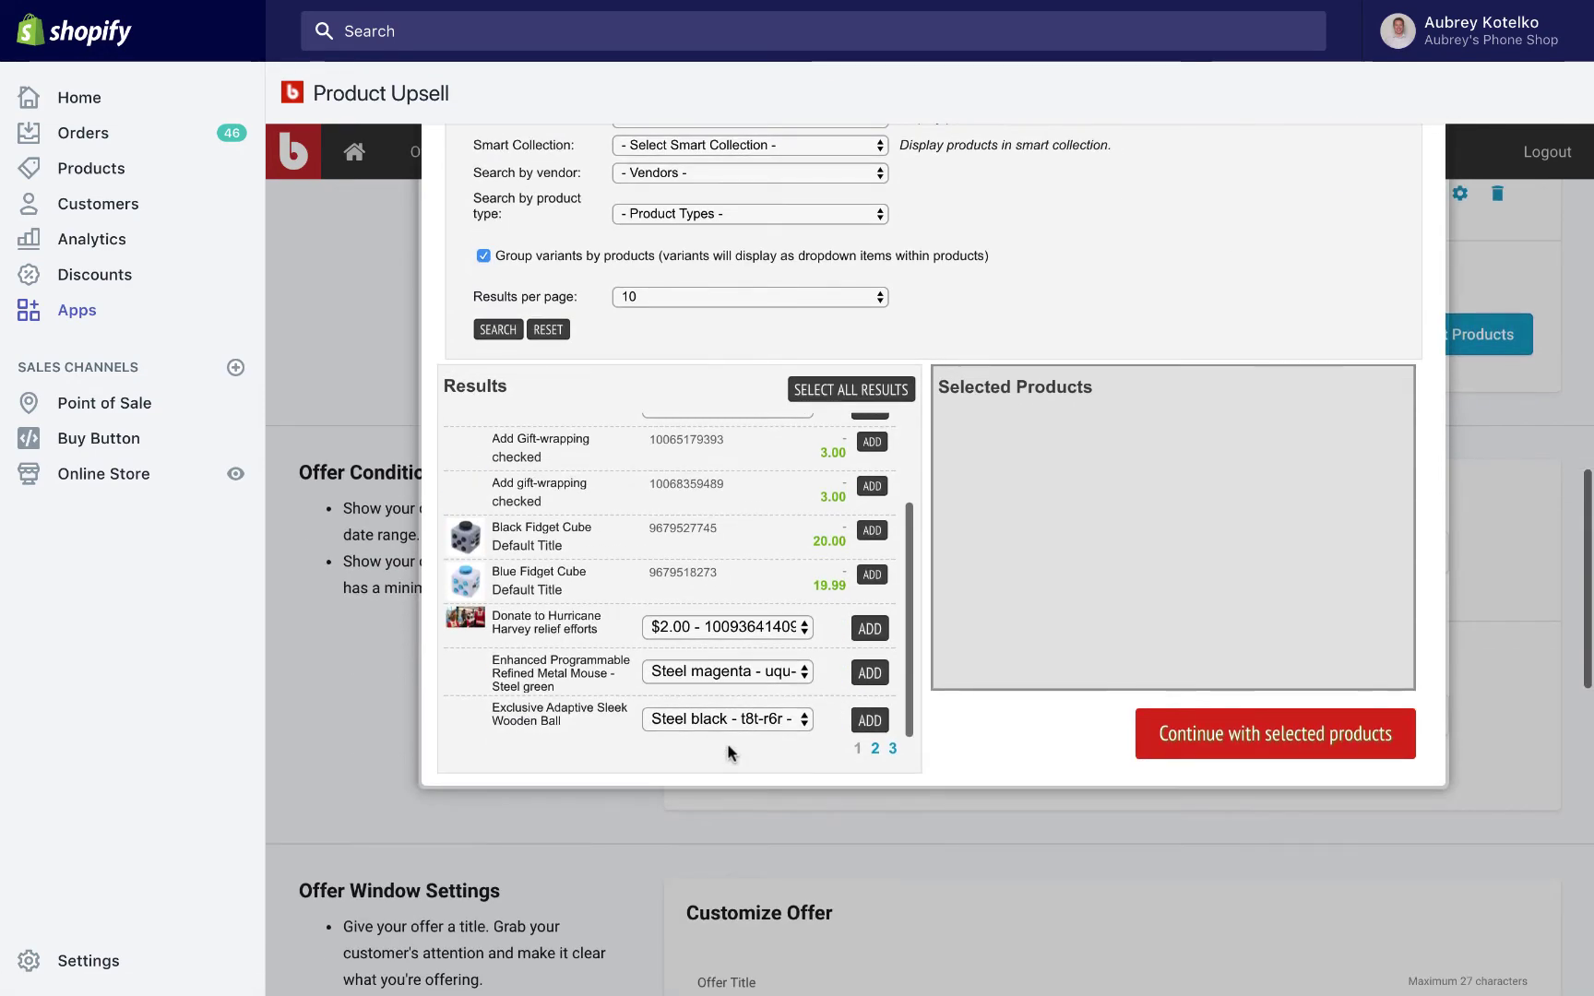
pyautogui.click(870, 581)
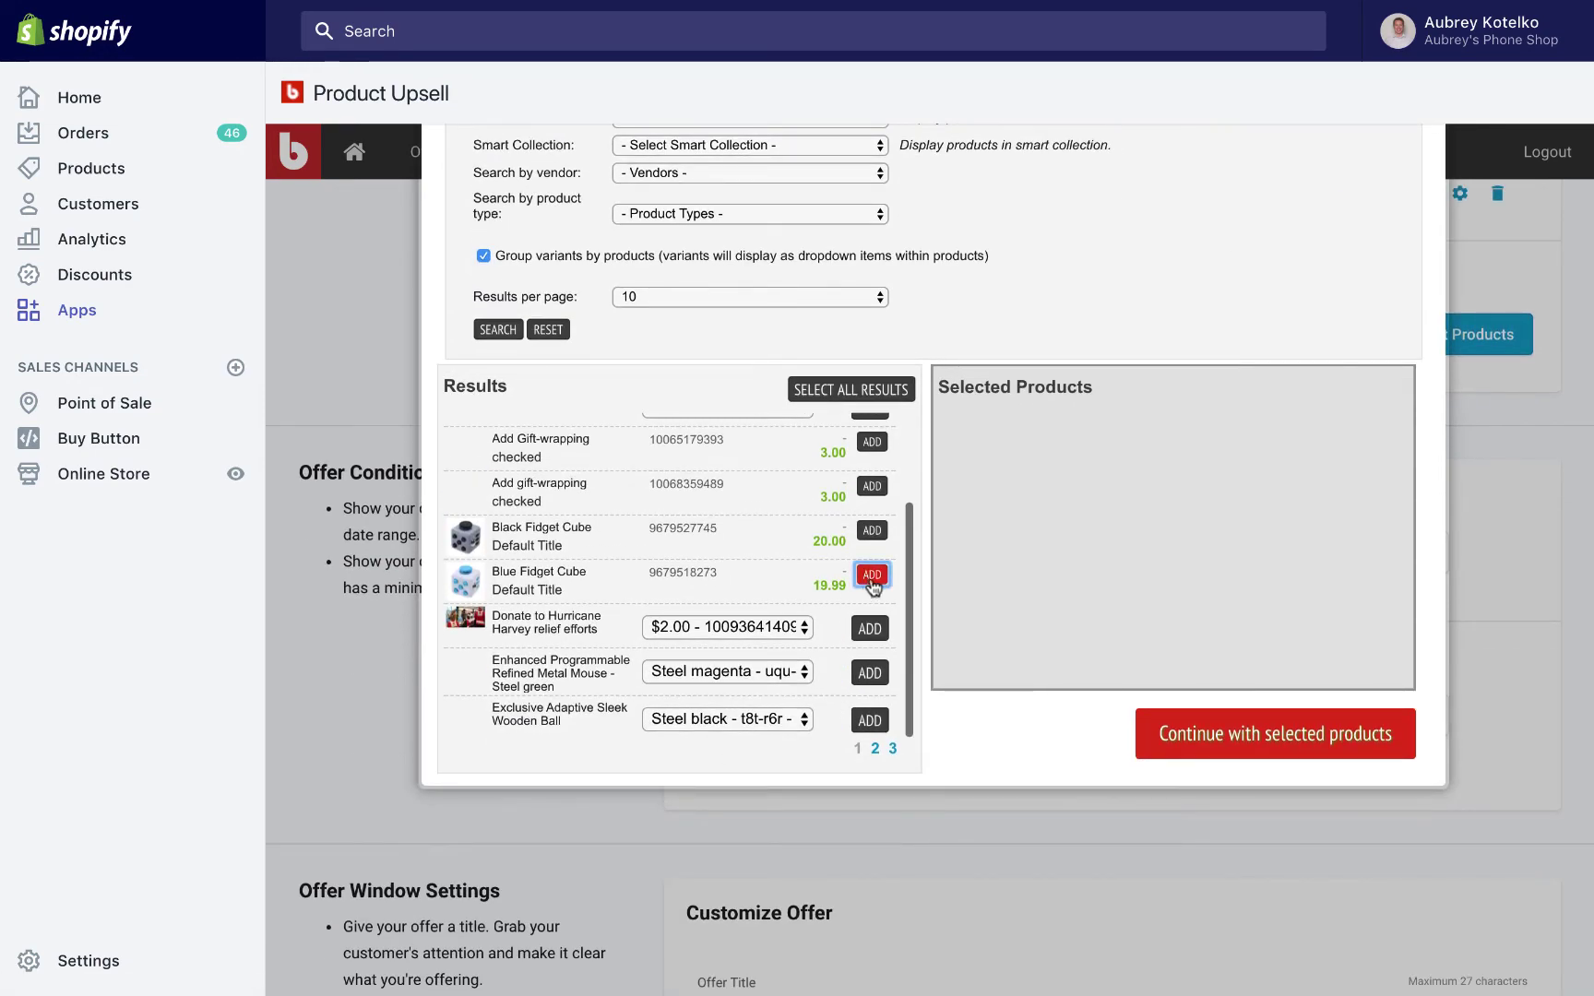
pyautogui.click(1182, 752)
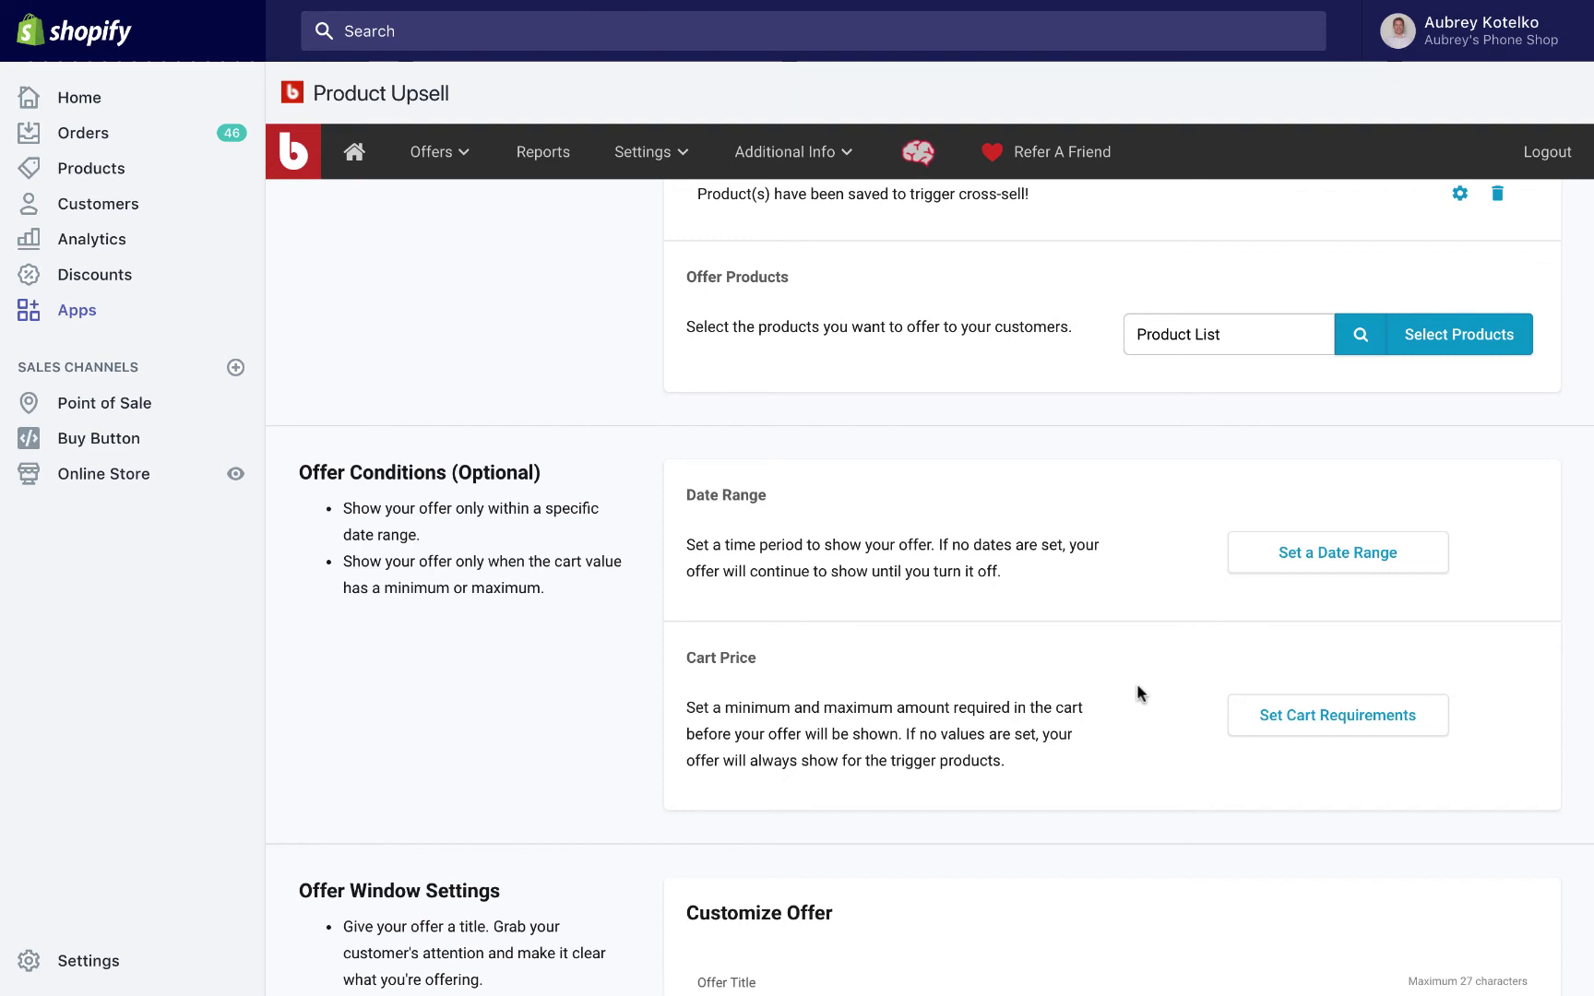
# Give the offer the title 'Check this out!'
pyautogui.scroll(-3, 1137, 686)
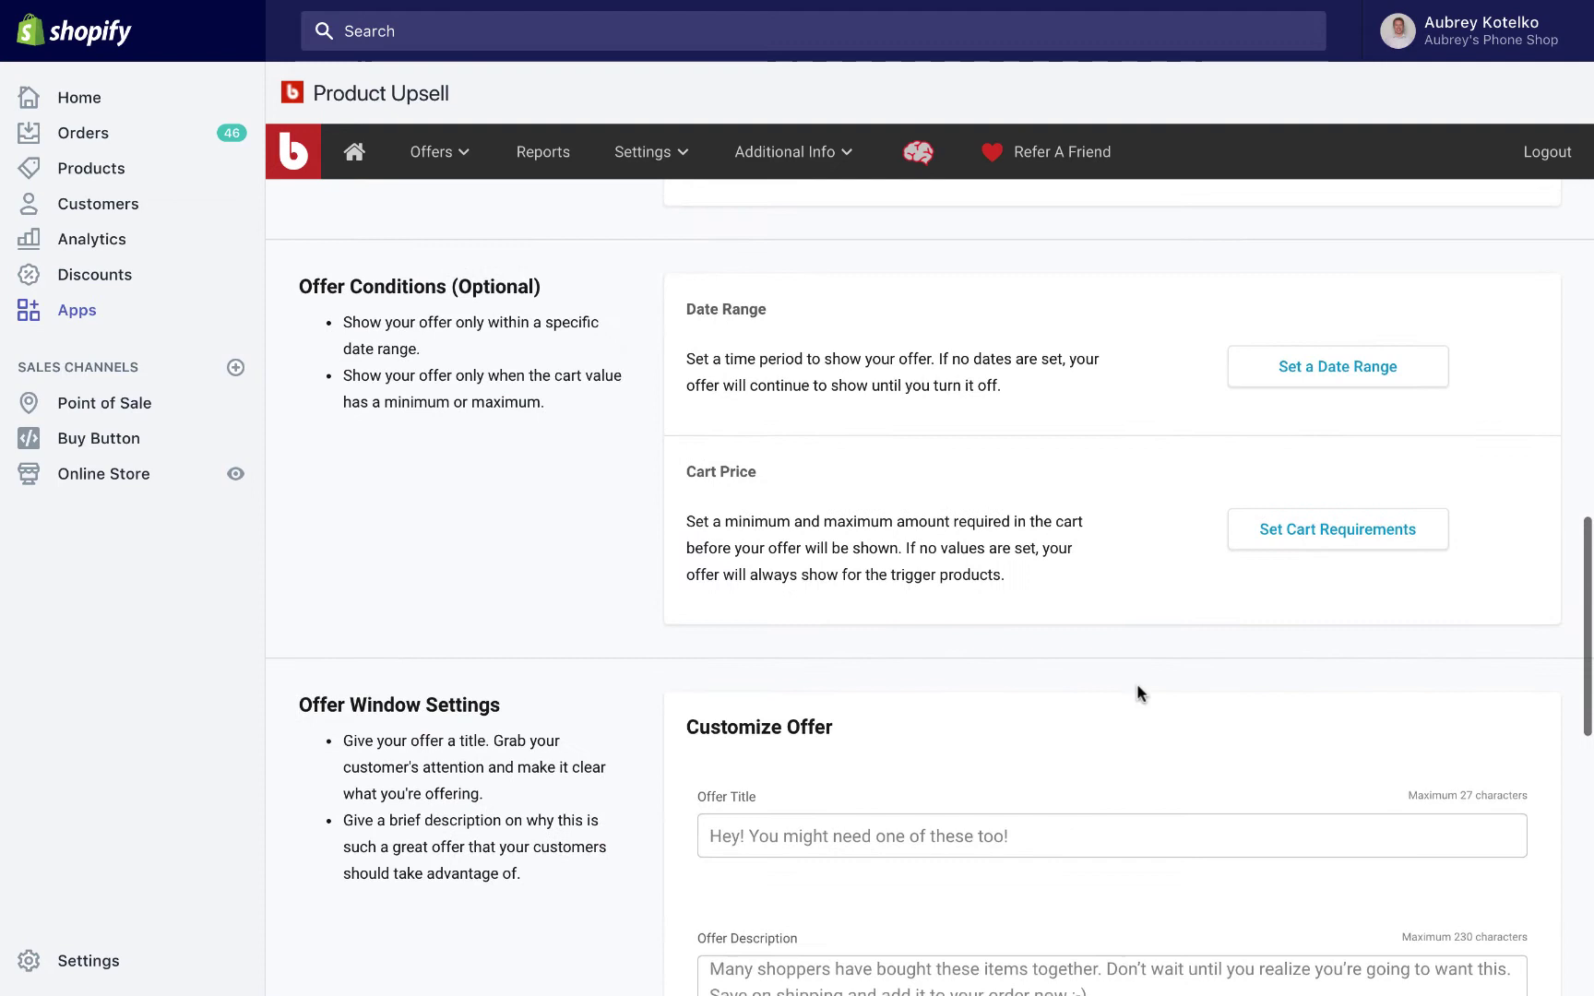
pyautogui.scroll(-5, 1137, 687)
pyautogui.click(788, 333)
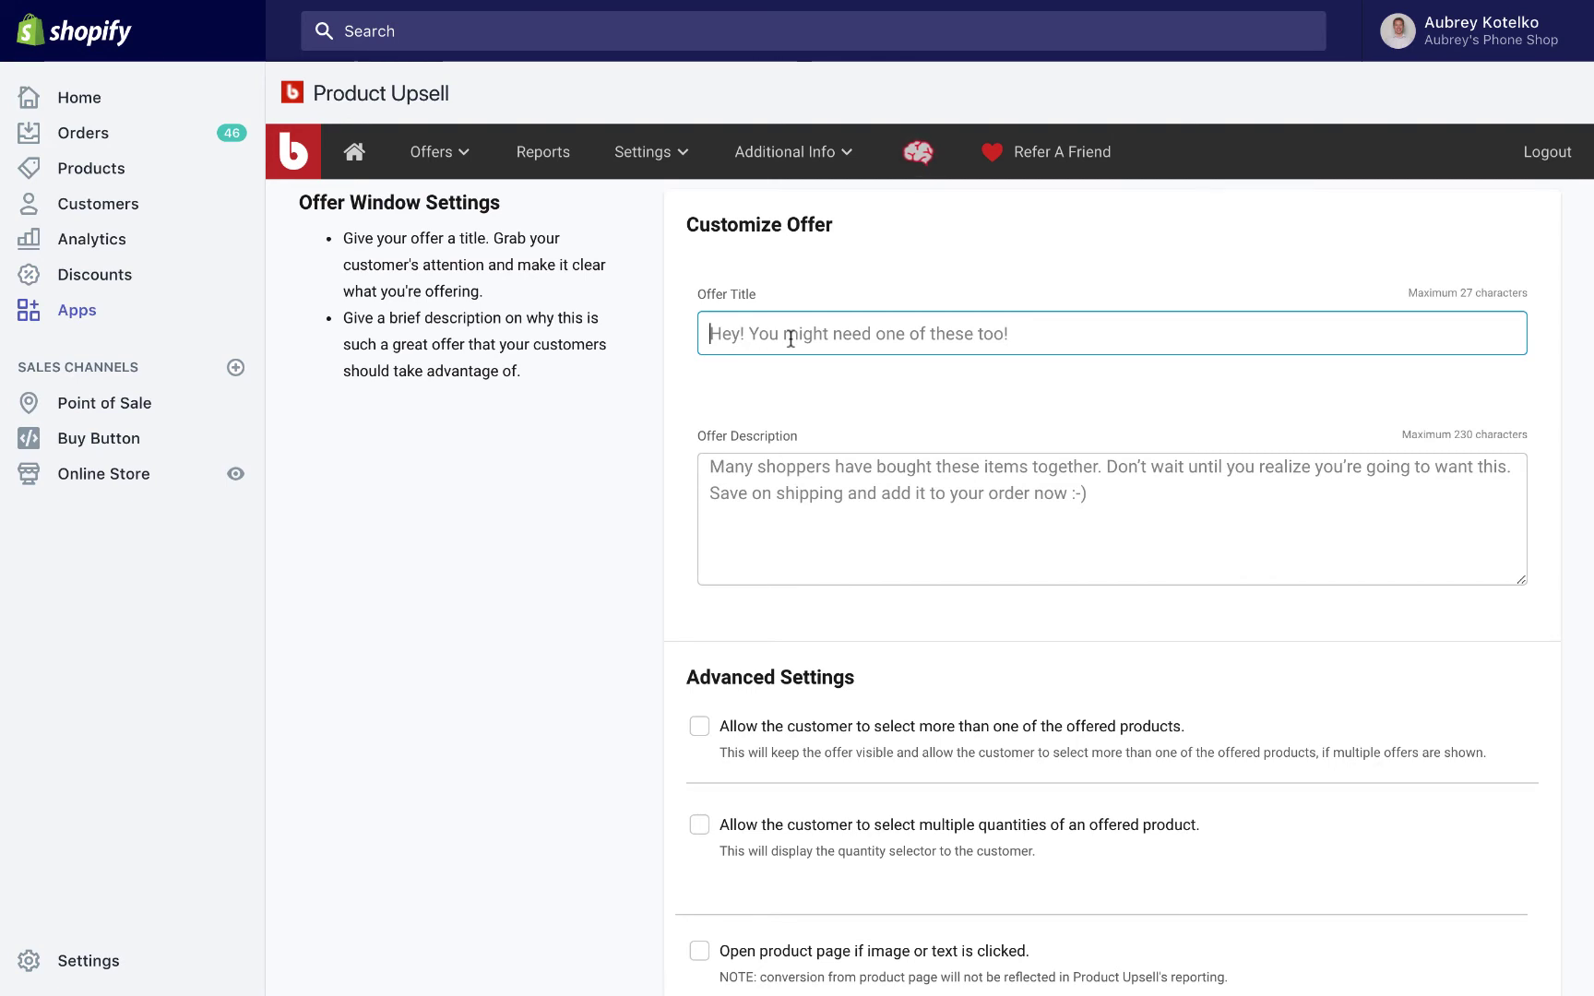
pyautogui.write('Ch')
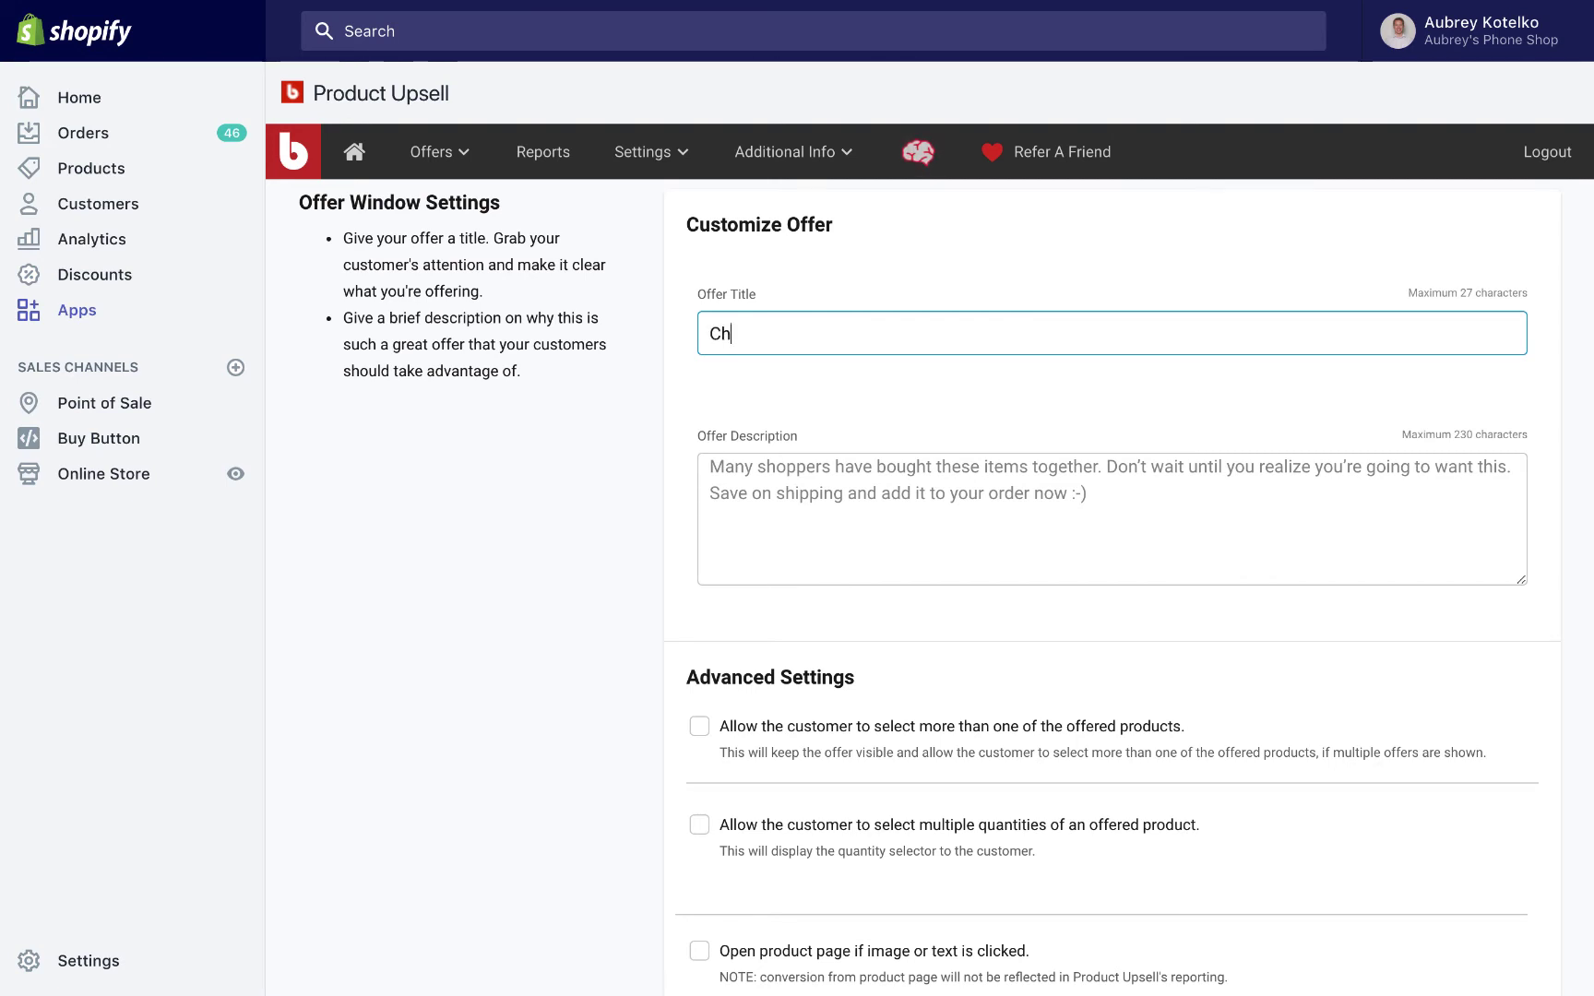
pyautogui.write('eck this out!')
# Enter the description 'Check out this blue fidget cube! It is super cool!'
pyautogui.click(841, 469)
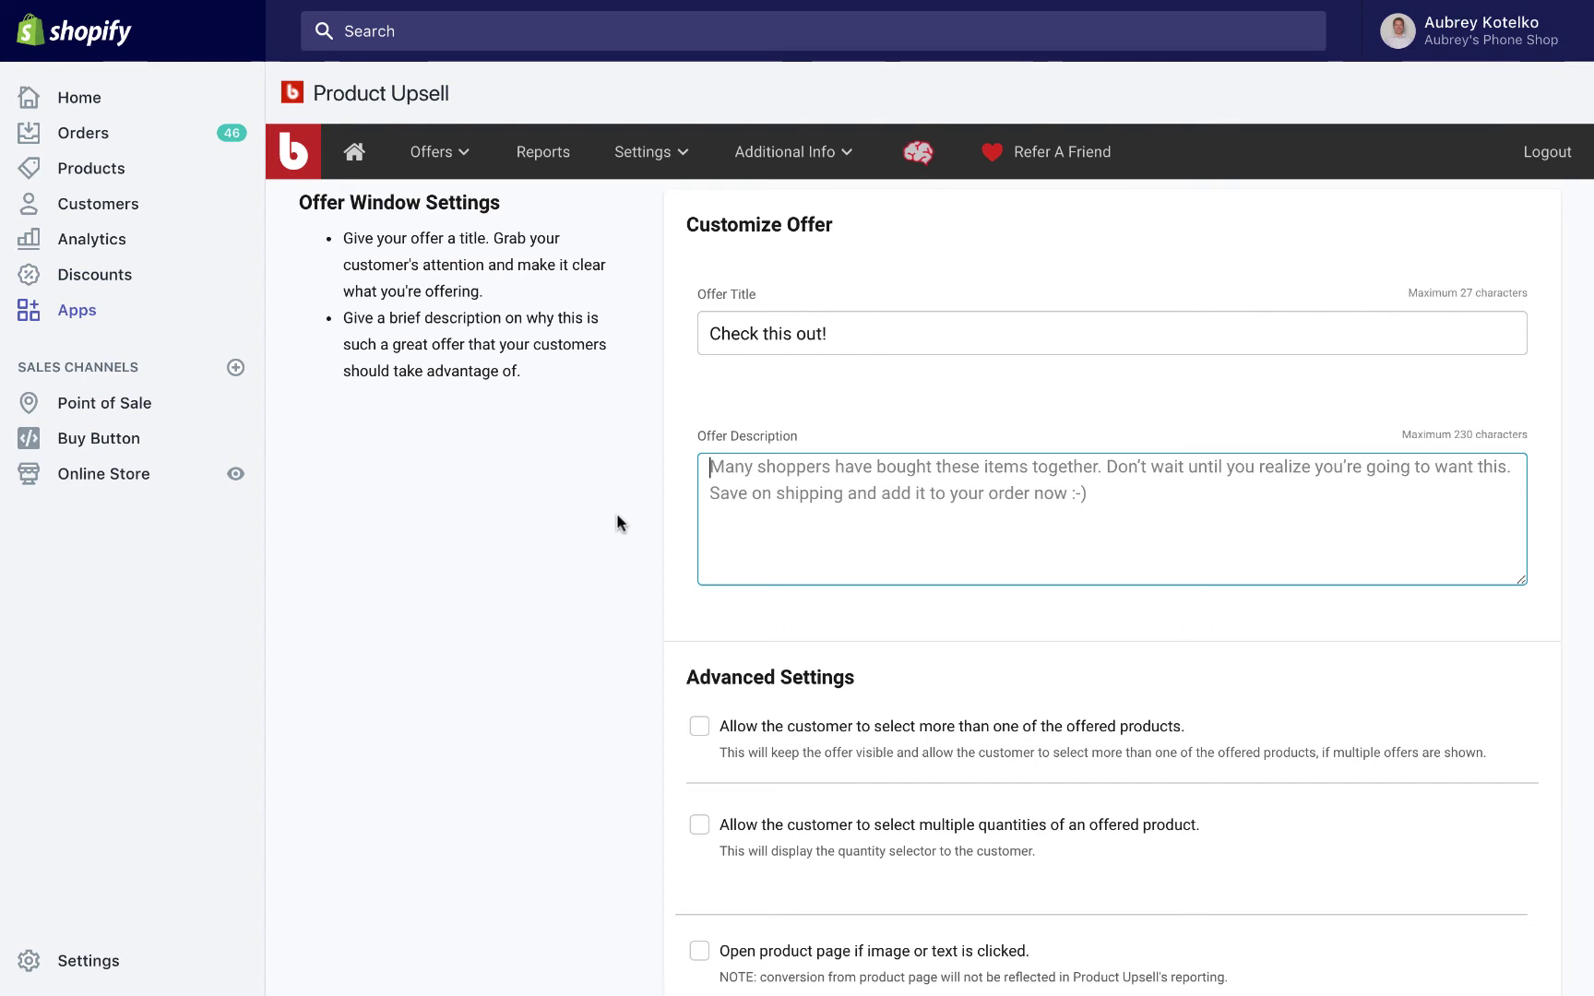
pyautogui.write('Chec')
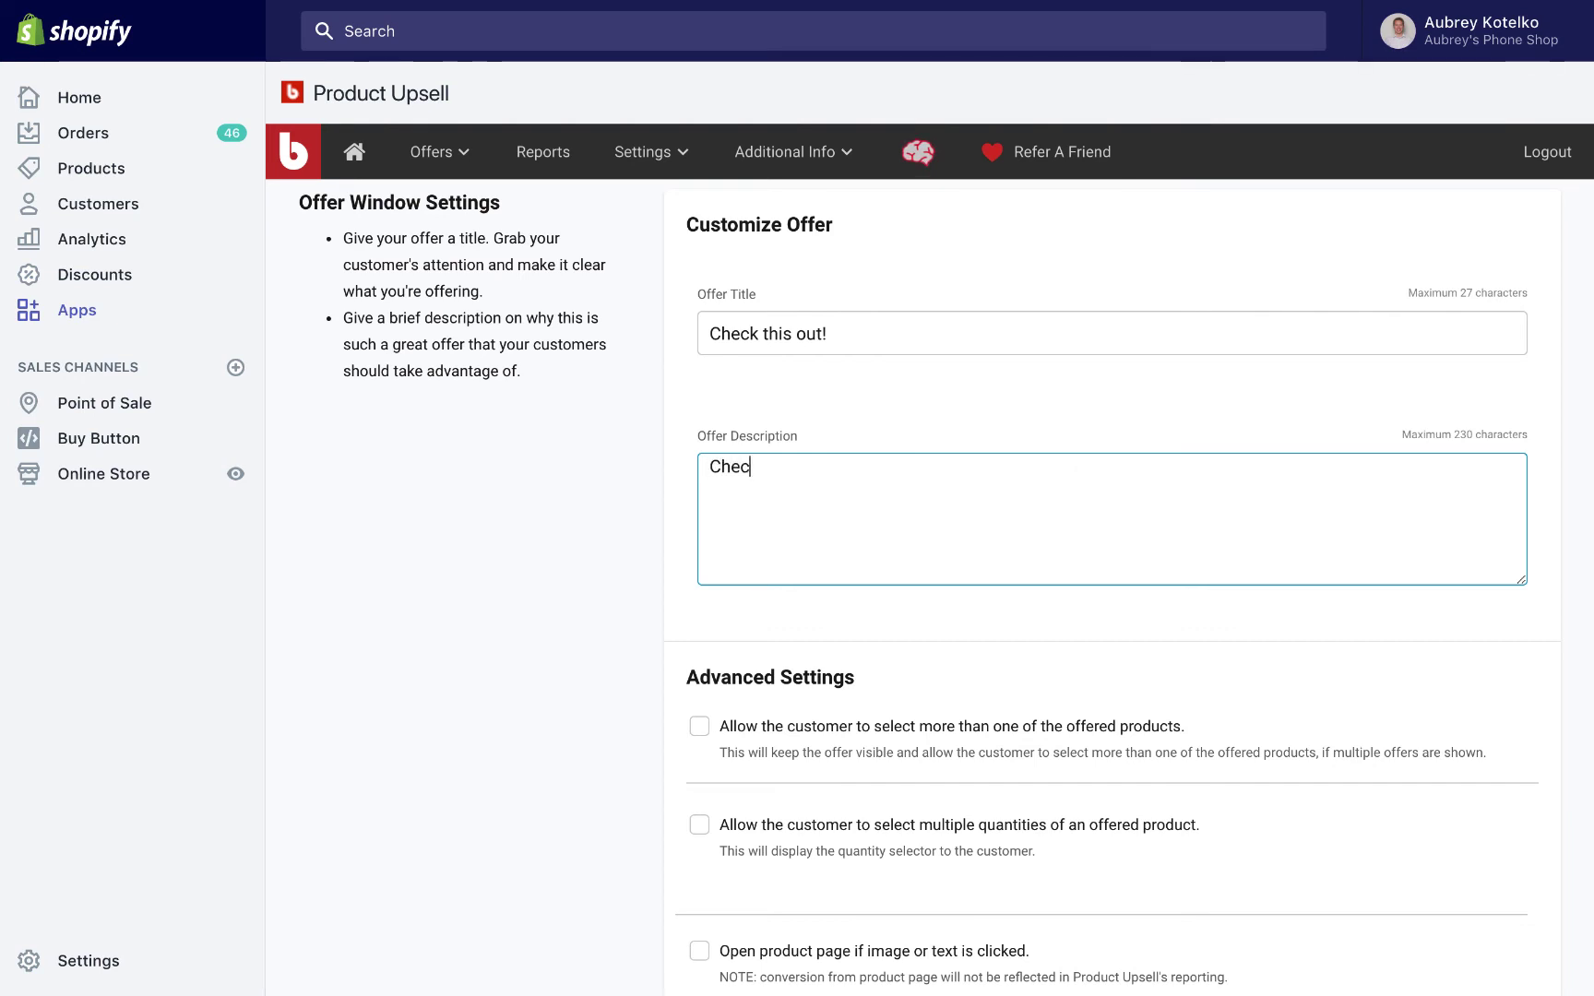
pyautogui.write('k out this blue fidget cu')
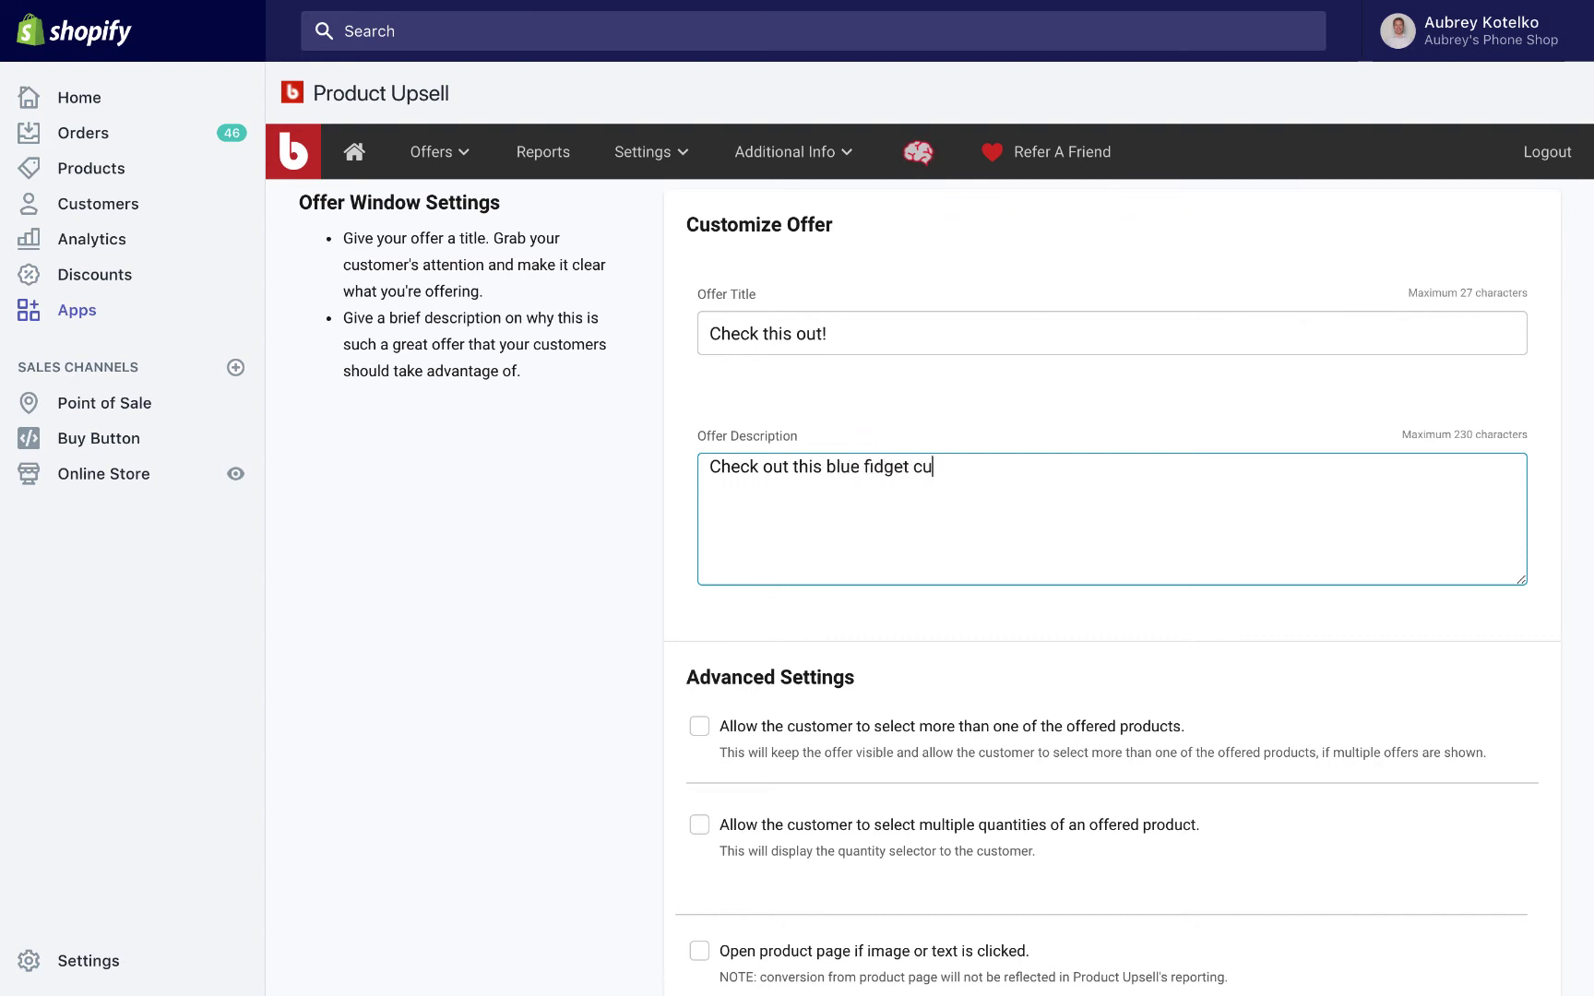
pyautogui.write('be! It is ca')
pyautogui.press('BackSpace')
pyautogui.press('BackSpace')
pyautogui.write('super co')
pyautogui.press('BackSpace')
pyautogui.press('BackSpace')
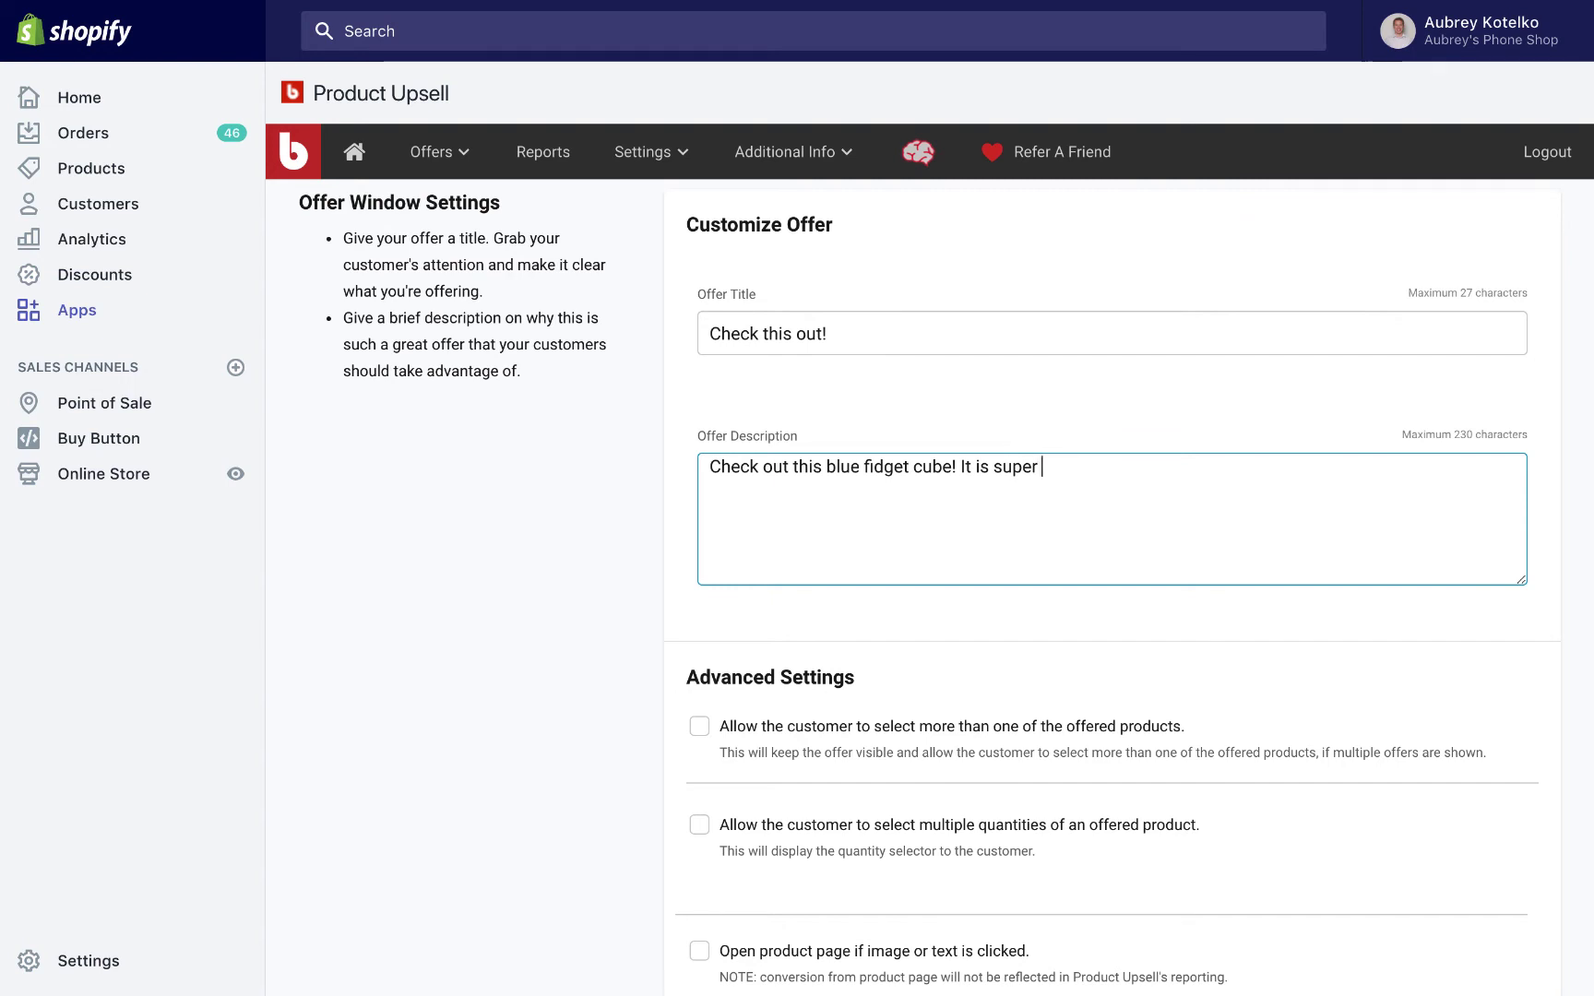
pyautogui.write('cool!')
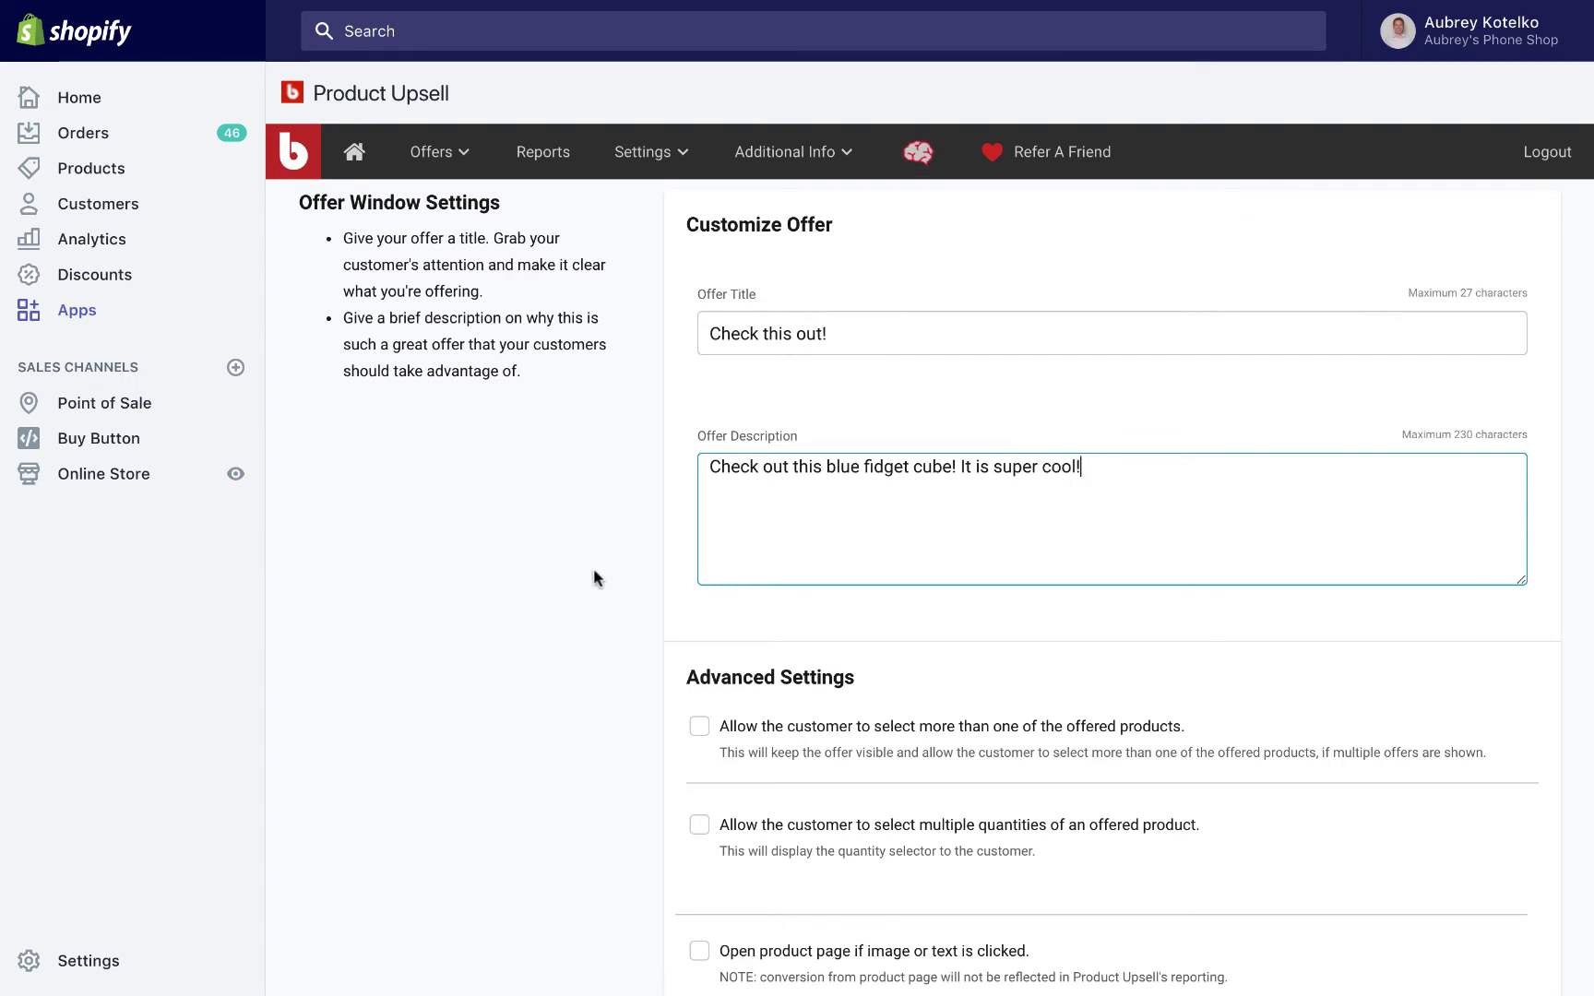
pyautogui.click(643, 558)
# Save 'Super fidget cube offer', leaving the advanced settings at their defaults
pyautogui.scroll(-3, 643, 557)
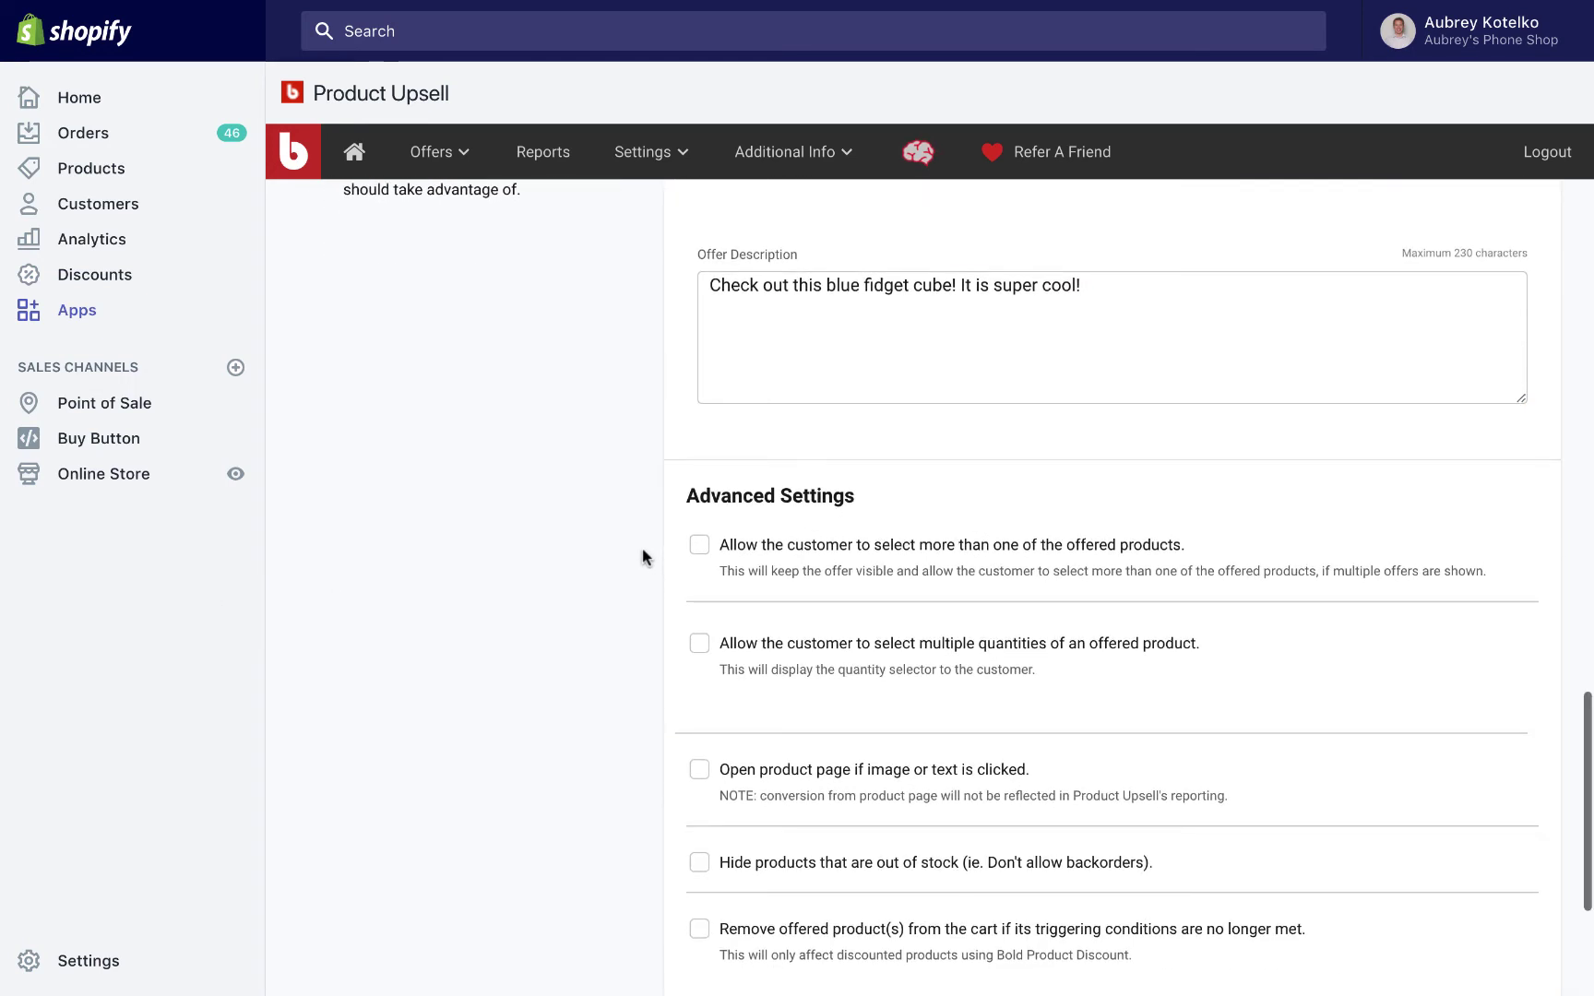
pyautogui.scroll(-1, 652, 524)
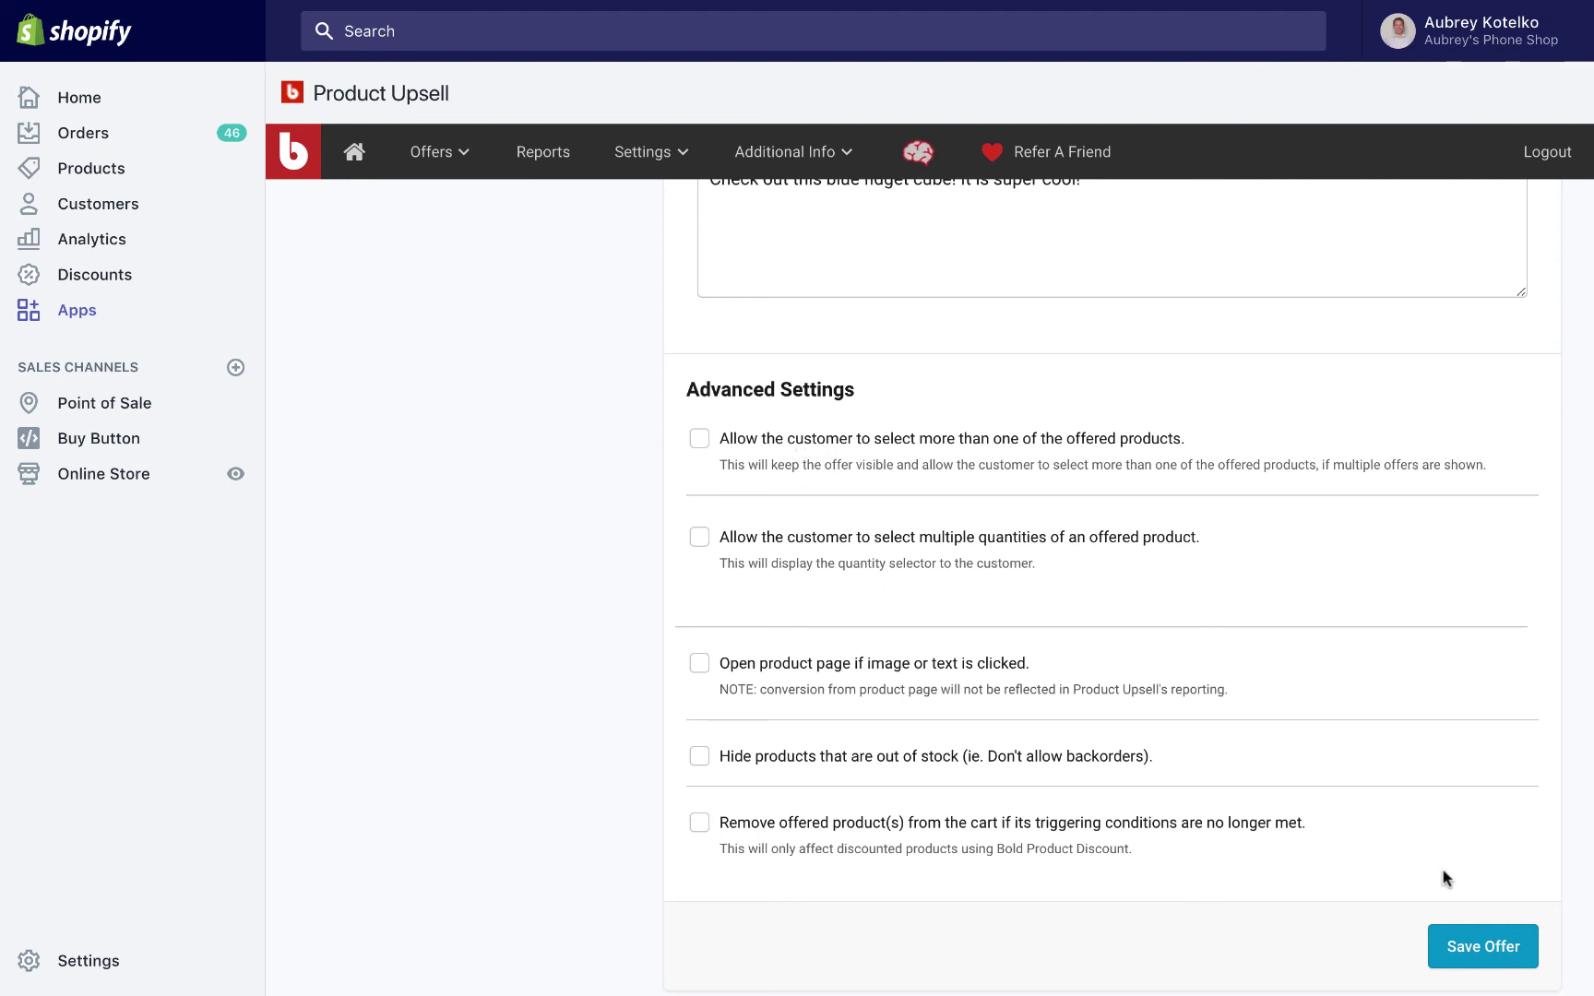
pyautogui.click(1477, 939)
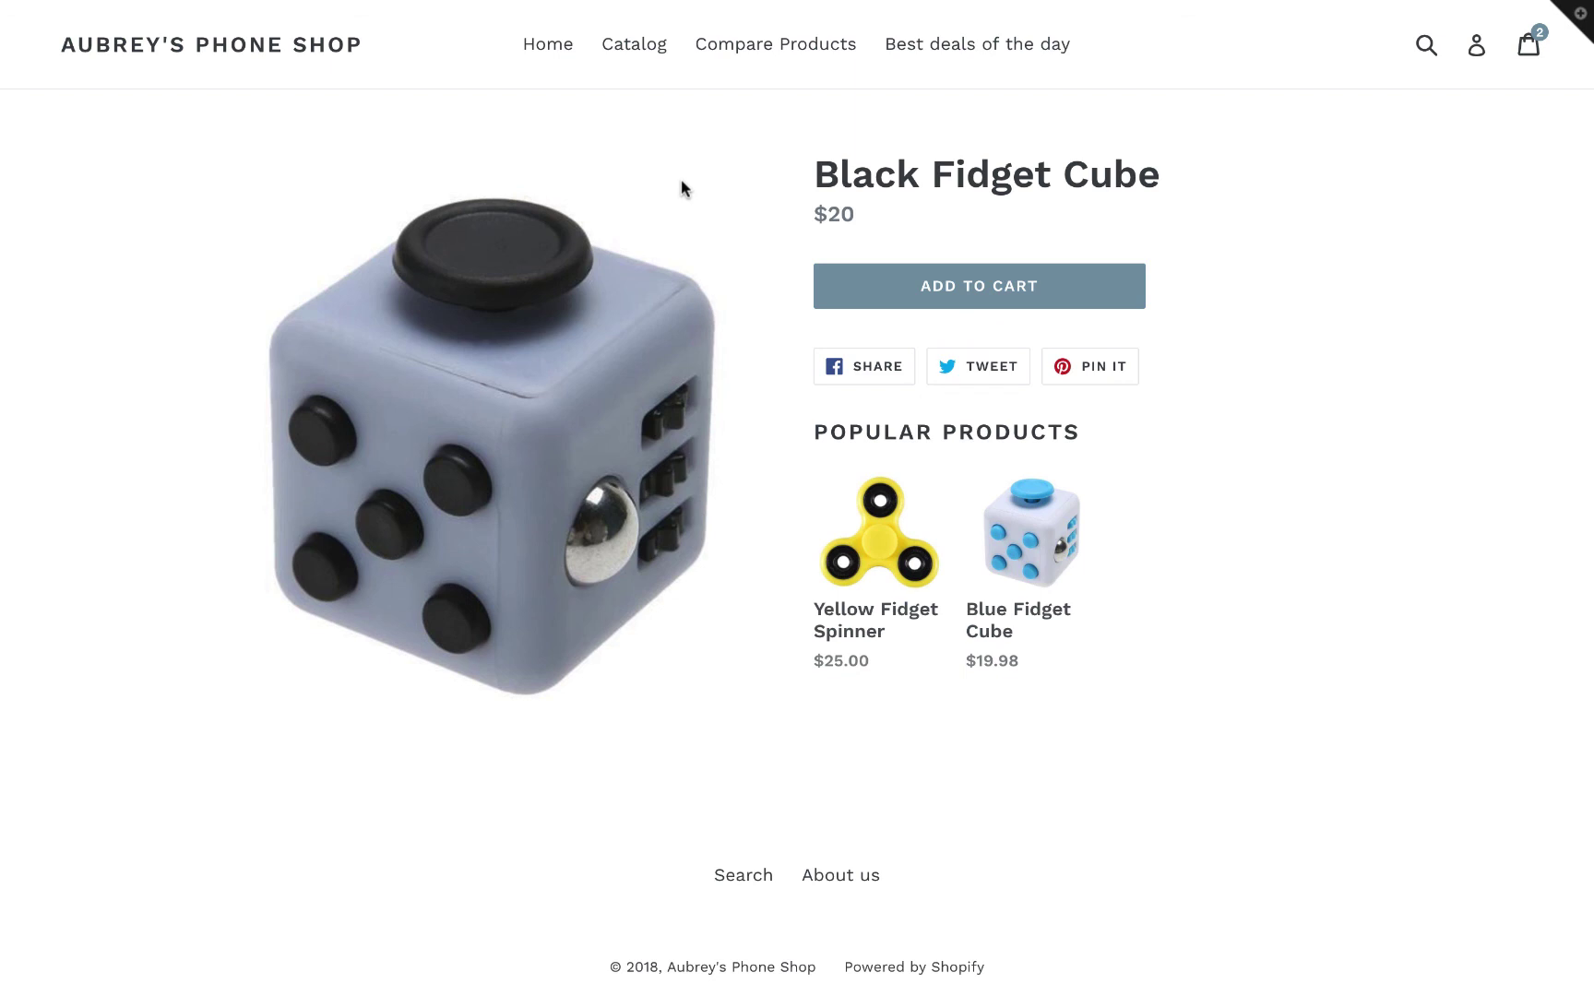
# Add the Black Fidget Cube to the cart and accept the Blue Fidget Cube upsell
pyautogui.click(933, 285)
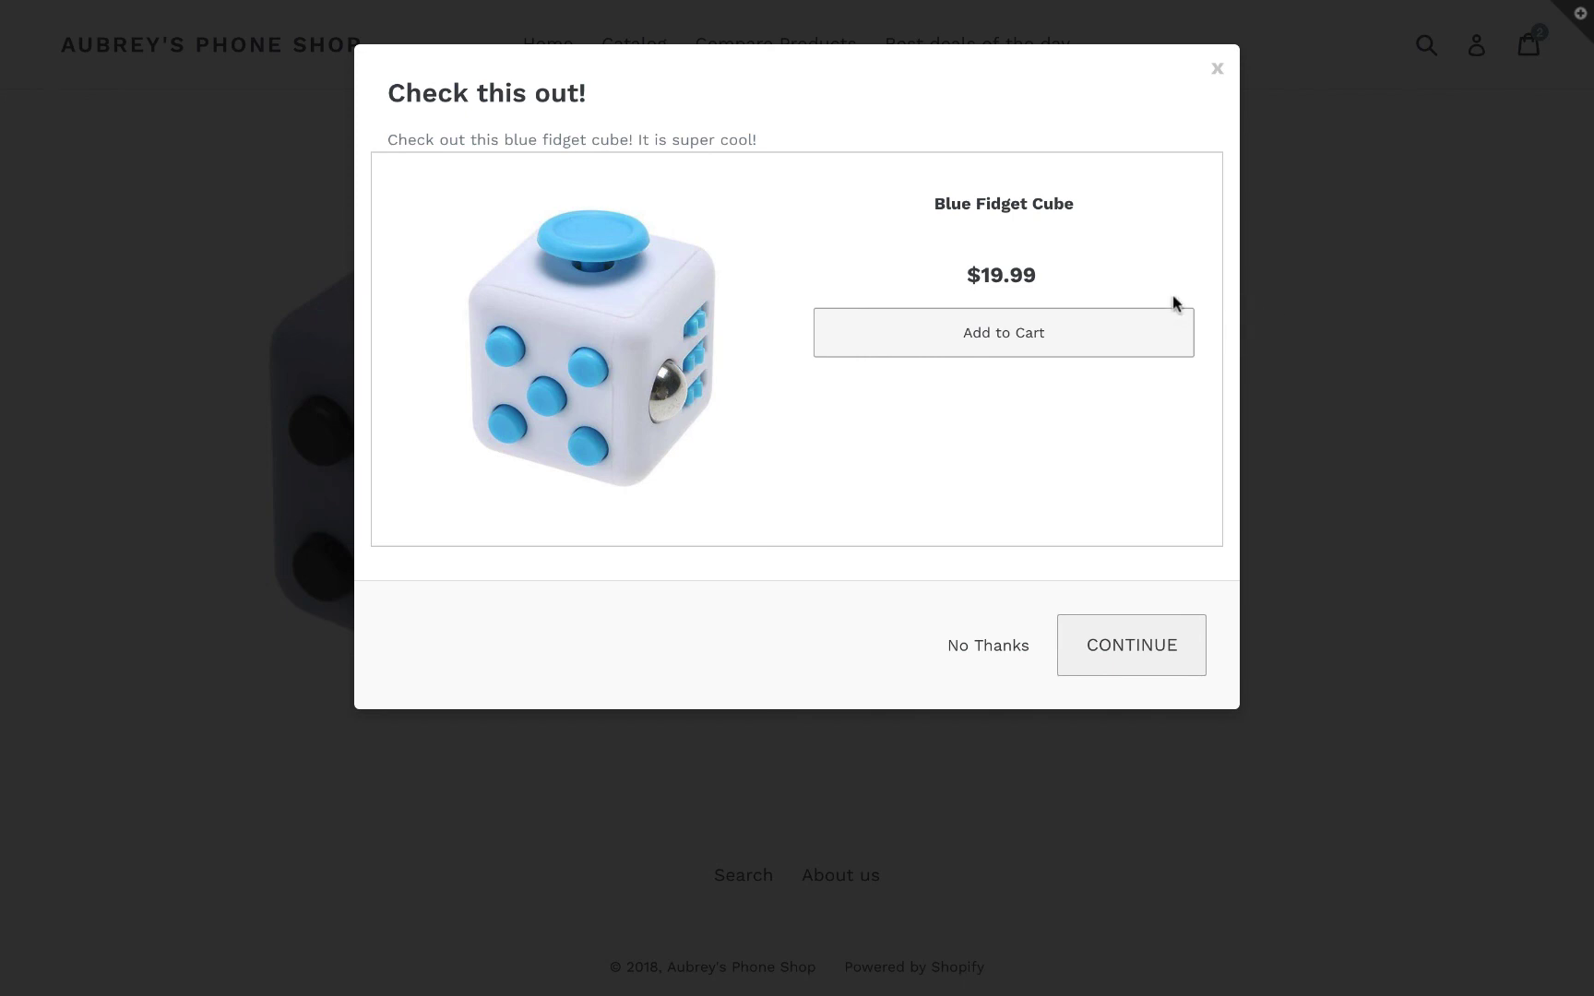
pyautogui.click(1069, 344)
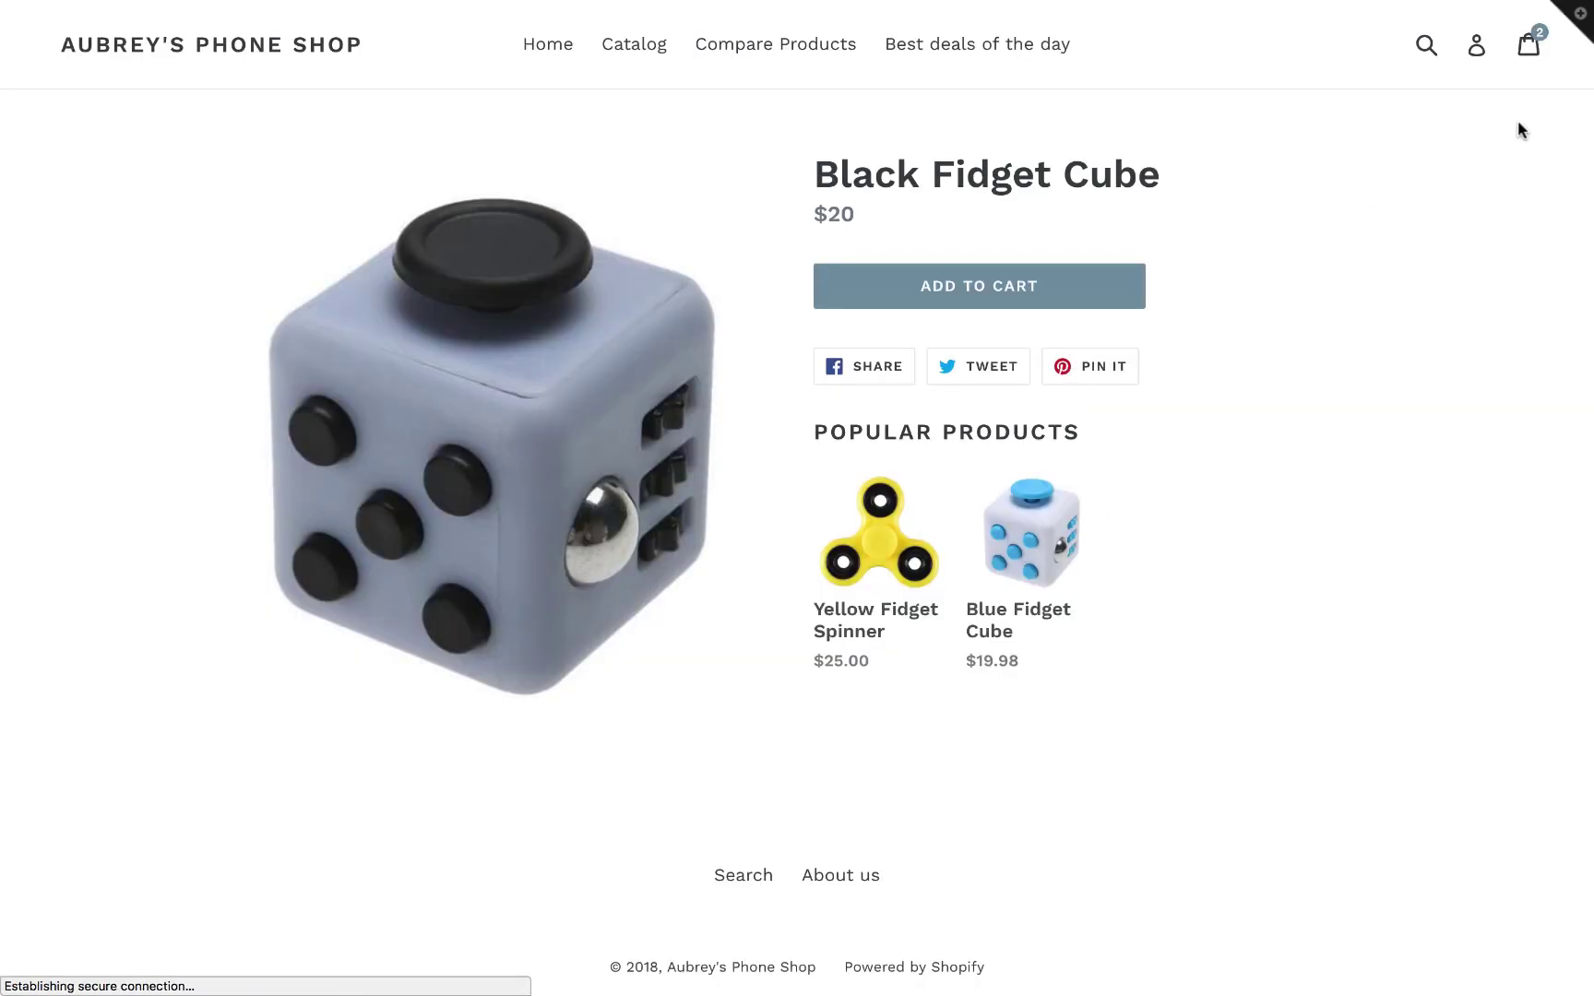